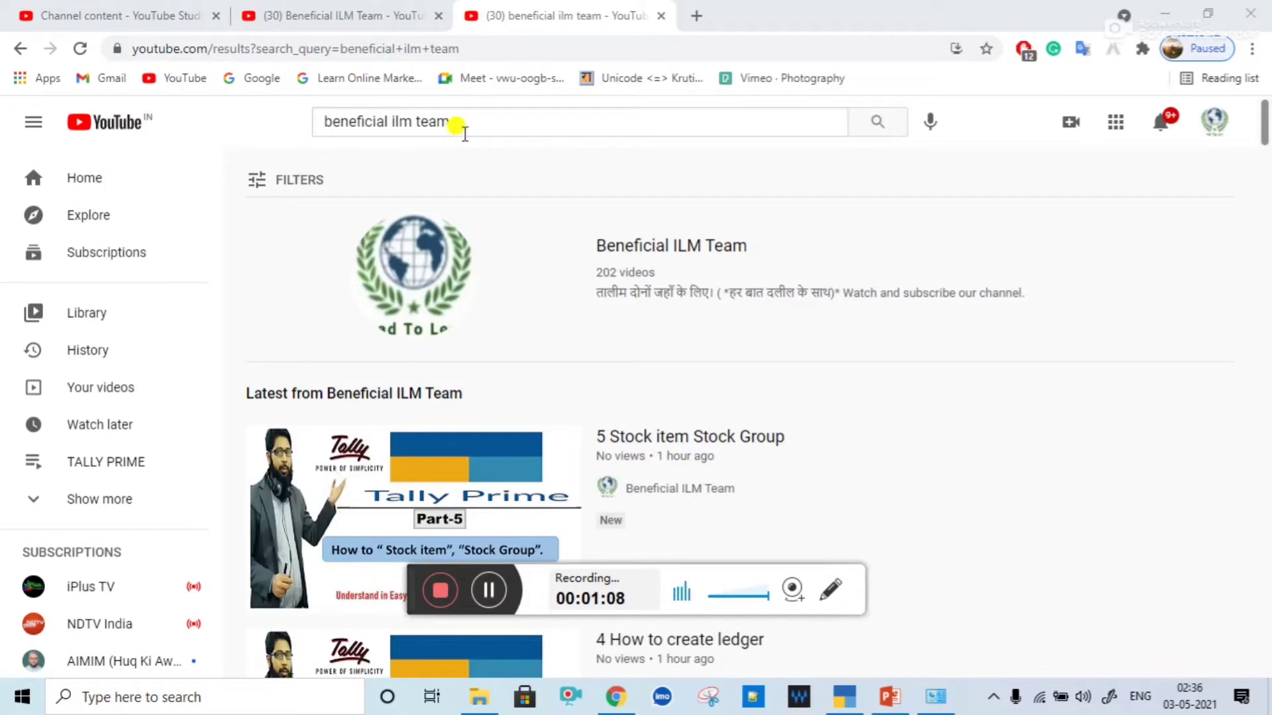
# Step: Show the Beneficial ILM Team channel's playlists and the journal entry slide on incomes and expenses, and switch to TallyPrime
pyautogui.click(383, 9)
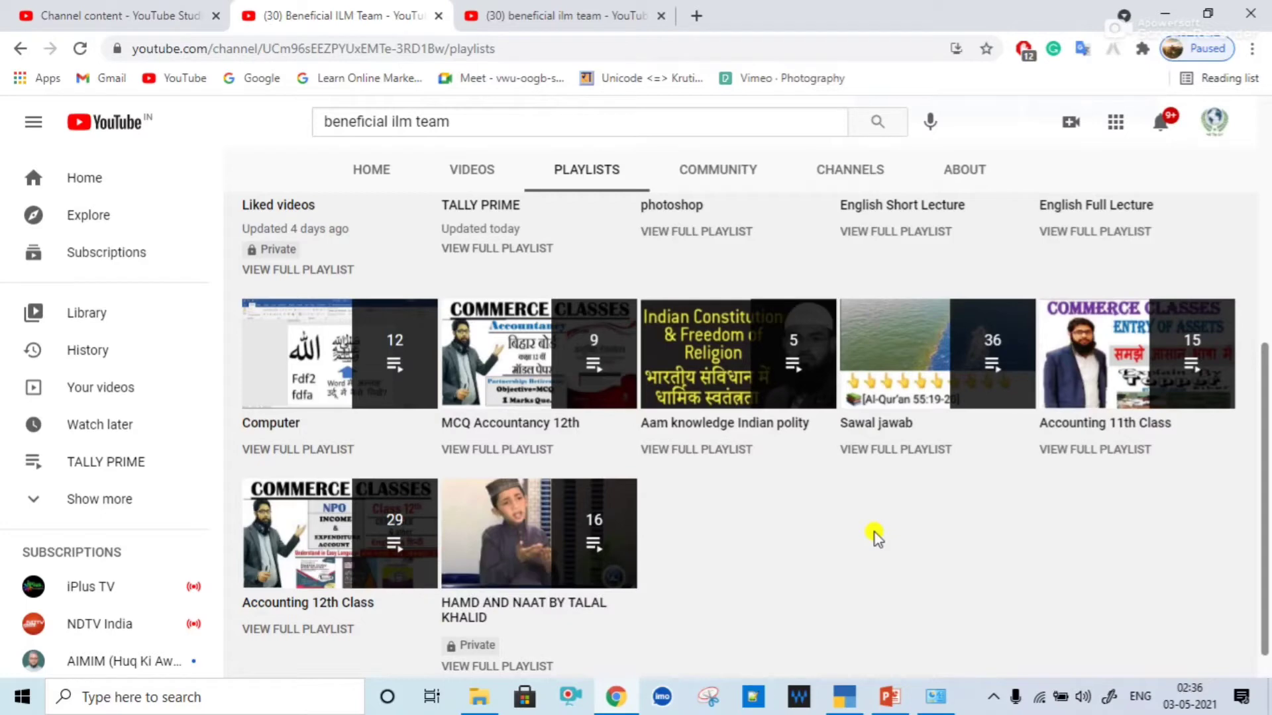
pyautogui.click(890, 697)
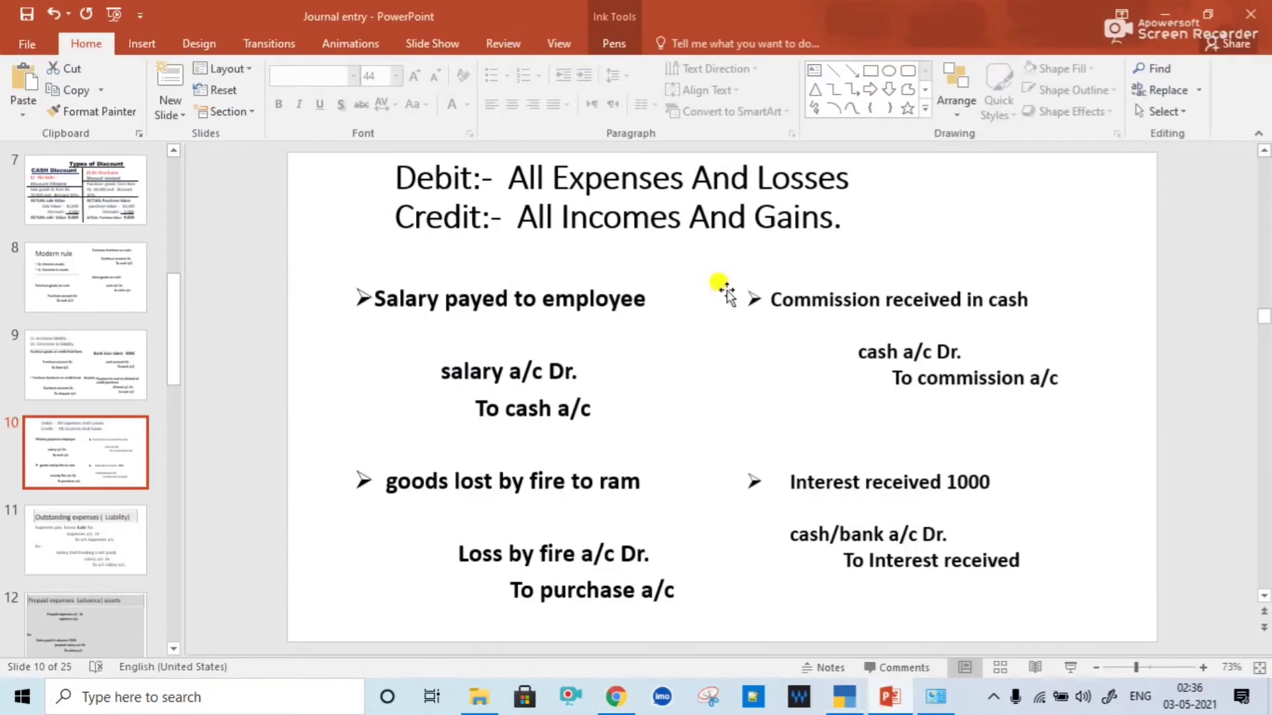
pyautogui.click(846, 697)
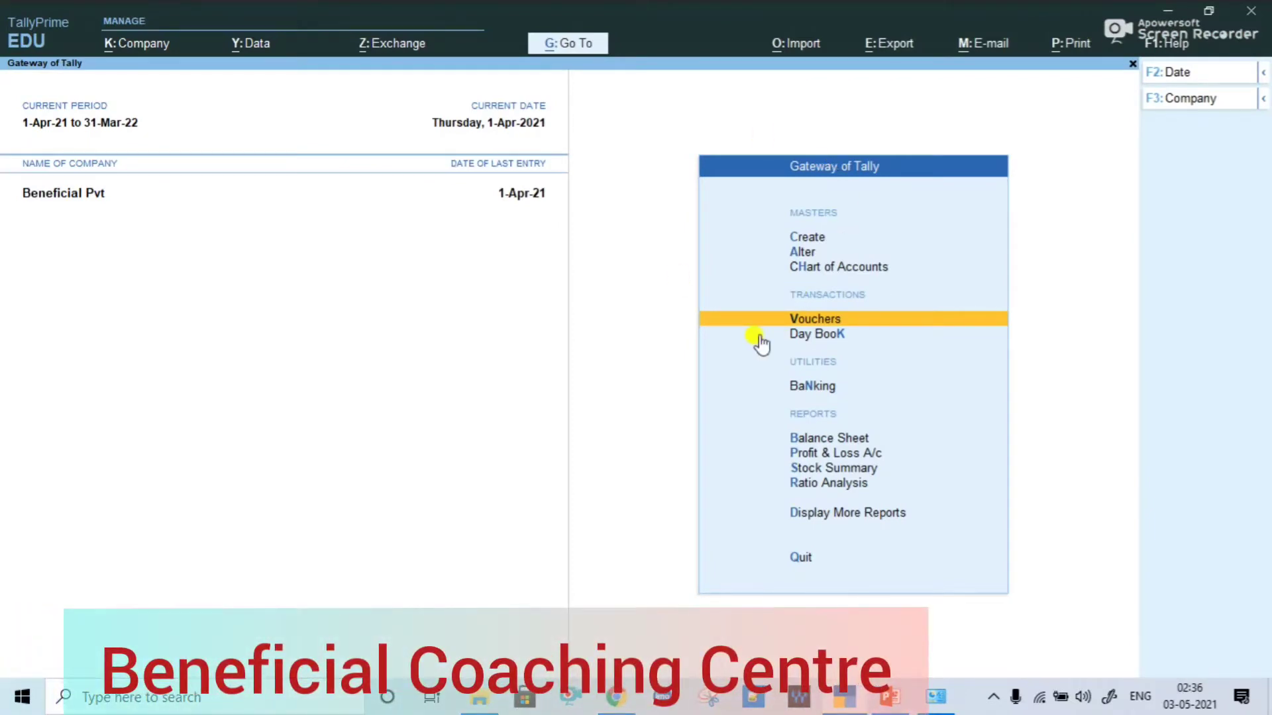
# Step: Start creating a new ledger named "Commision Recev" without an alias
pyautogui.press('Up')
pyautogui.press('Up')
pyautogui.press('Up')
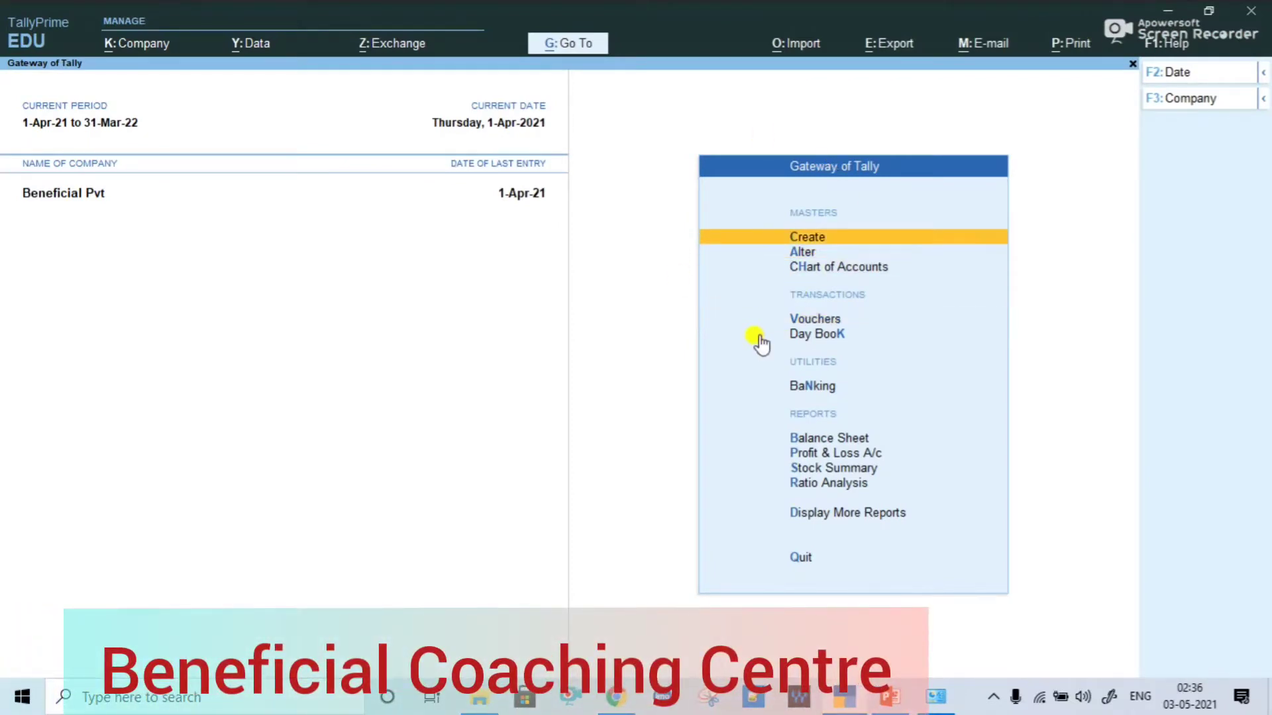
pyautogui.press('Return')
pyautogui.press('Down')
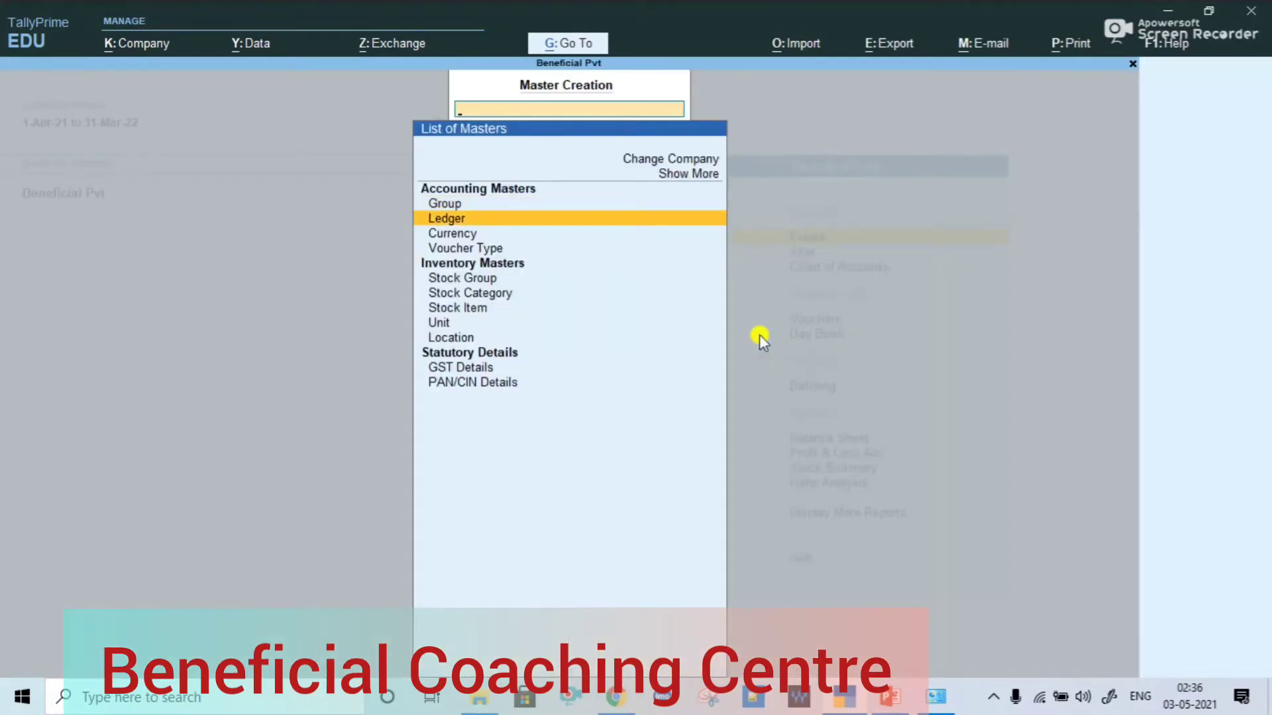
pyautogui.press('Return')
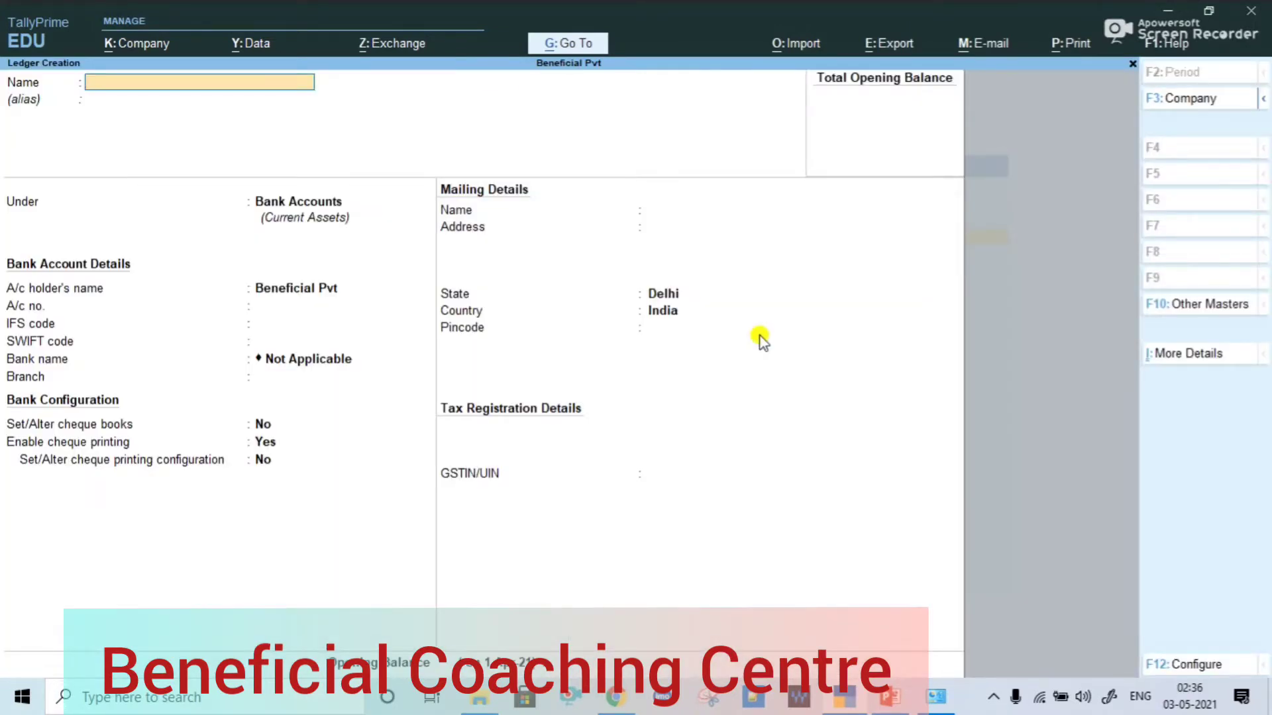
pyautogui.write('Commision Recev')
pyautogui.press('Return')
pyautogui.press('Return')
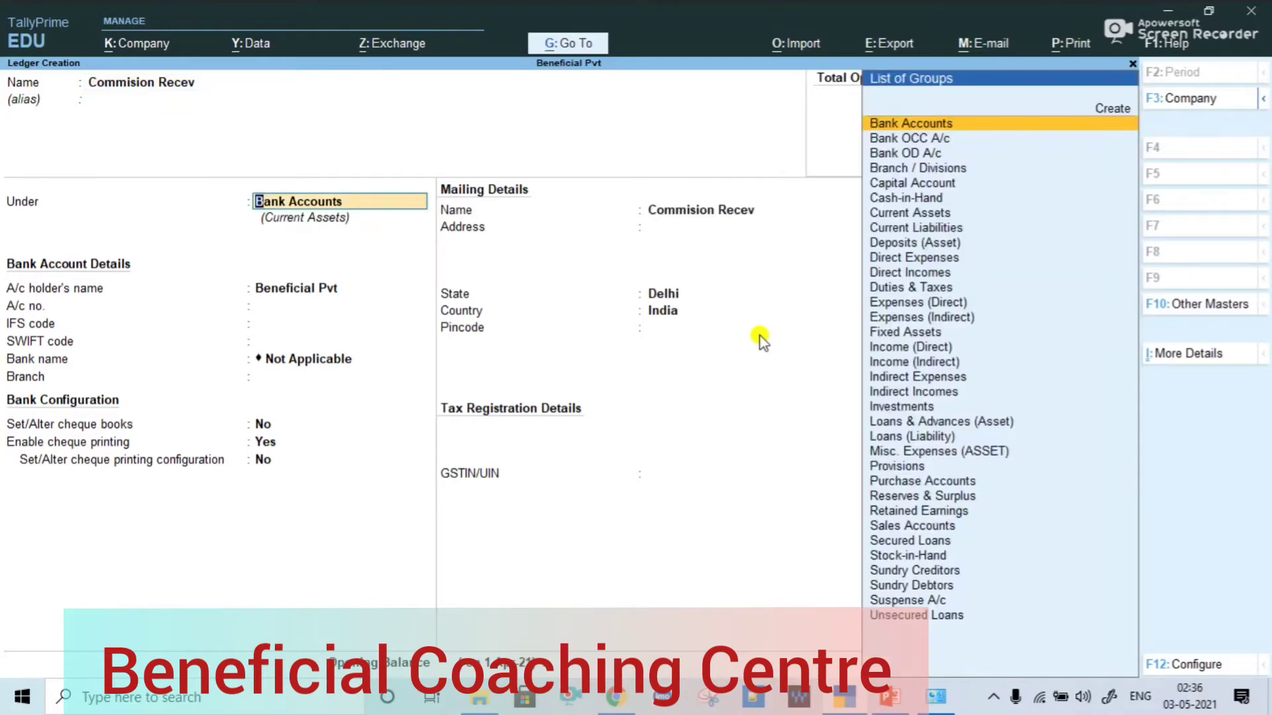
# Step: Put the Commision Recev ledger under Indirect Incomes and leave its ledger type as Not Applicable
pyautogui.press('Down')
pyautogui.press('Down')
pyautogui.press('Down')
pyautogui.press('Down')
pyautogui.press('Down')
pyautogui.press('Down')
pyautogui.press('Down')
pyautogui.press('Down')
pyautogui.press('Down')
pyautogui.press('Down')
pyautogui.press('Down')
pyautogui.press('Down')
pyautogui.press('Down')
pyautogui.press('Down')
pyautogui.press('Down')
pyautogui.press('Down')
pyautogui.press('Down')
pyautogui.press('Down')
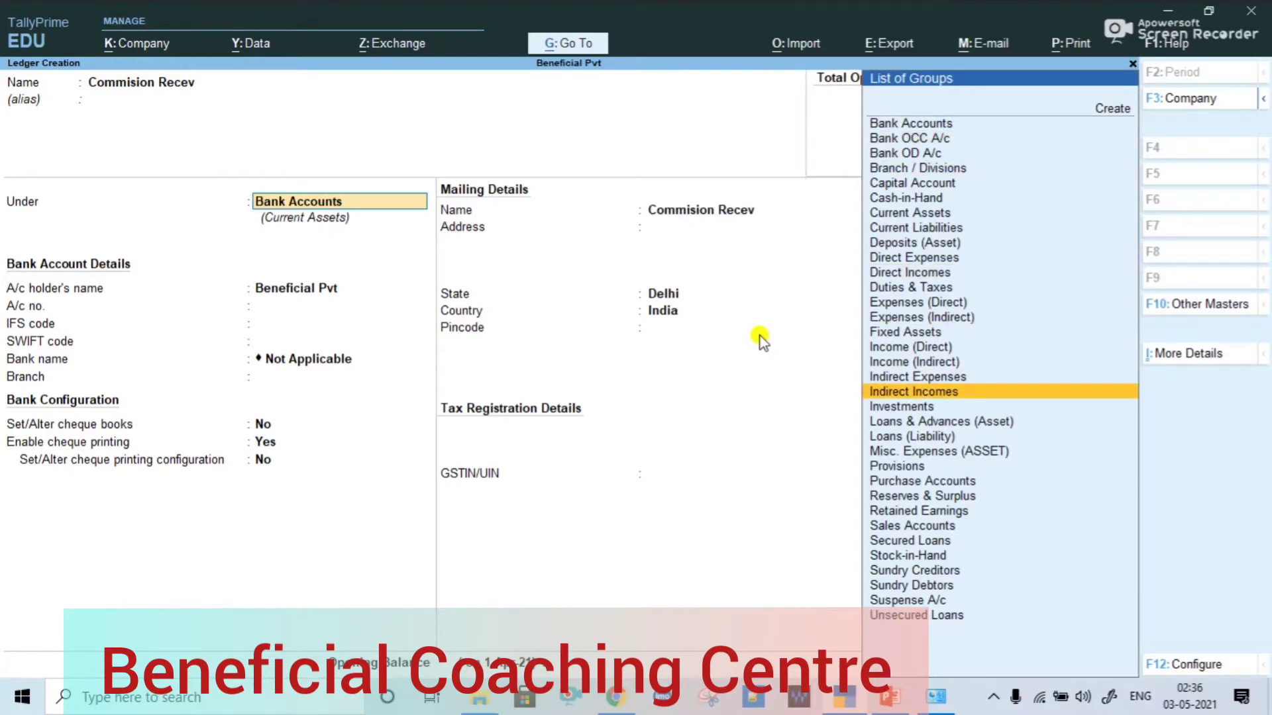
pyautogui.press('Return')
pyautogui.press('Return')
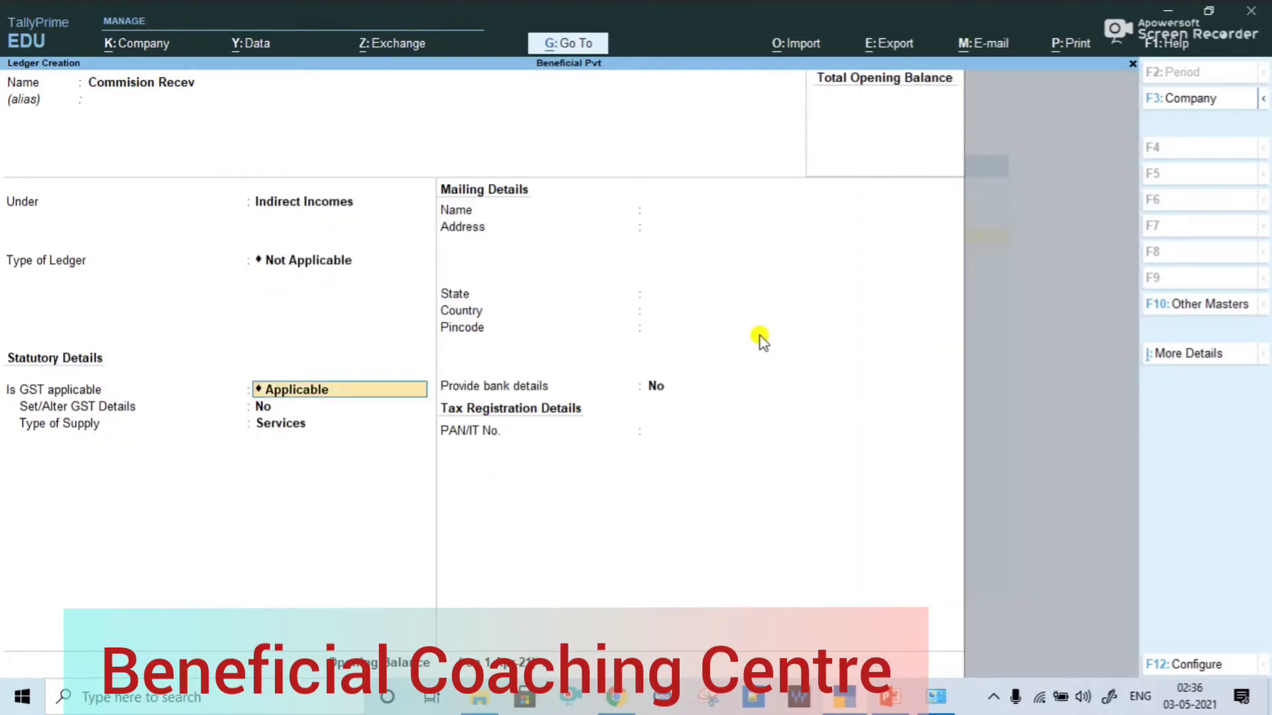
# Step: Keep GST applicable for the Commision Recev ledger, set its type of supply to Goods and save it
pyautogui.press('Return')
pyautogui.press('Return')
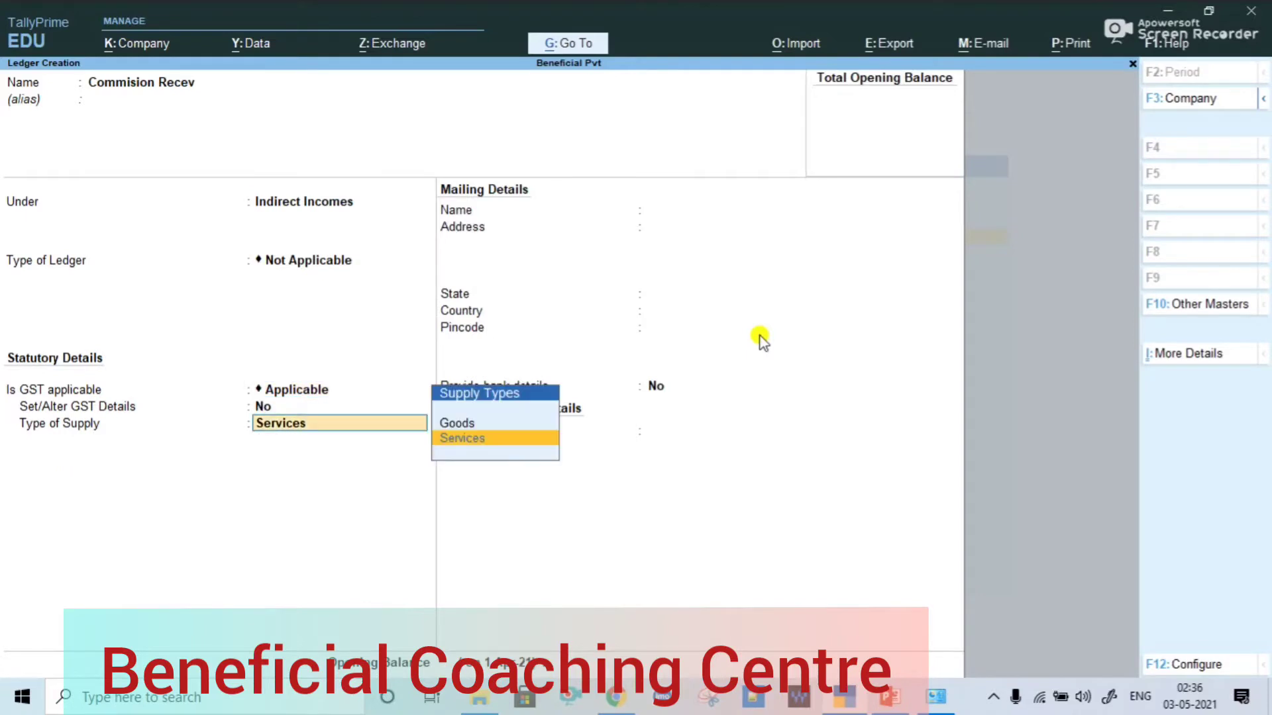
pyautogui.press('Up')
pyautogui.press('Return')
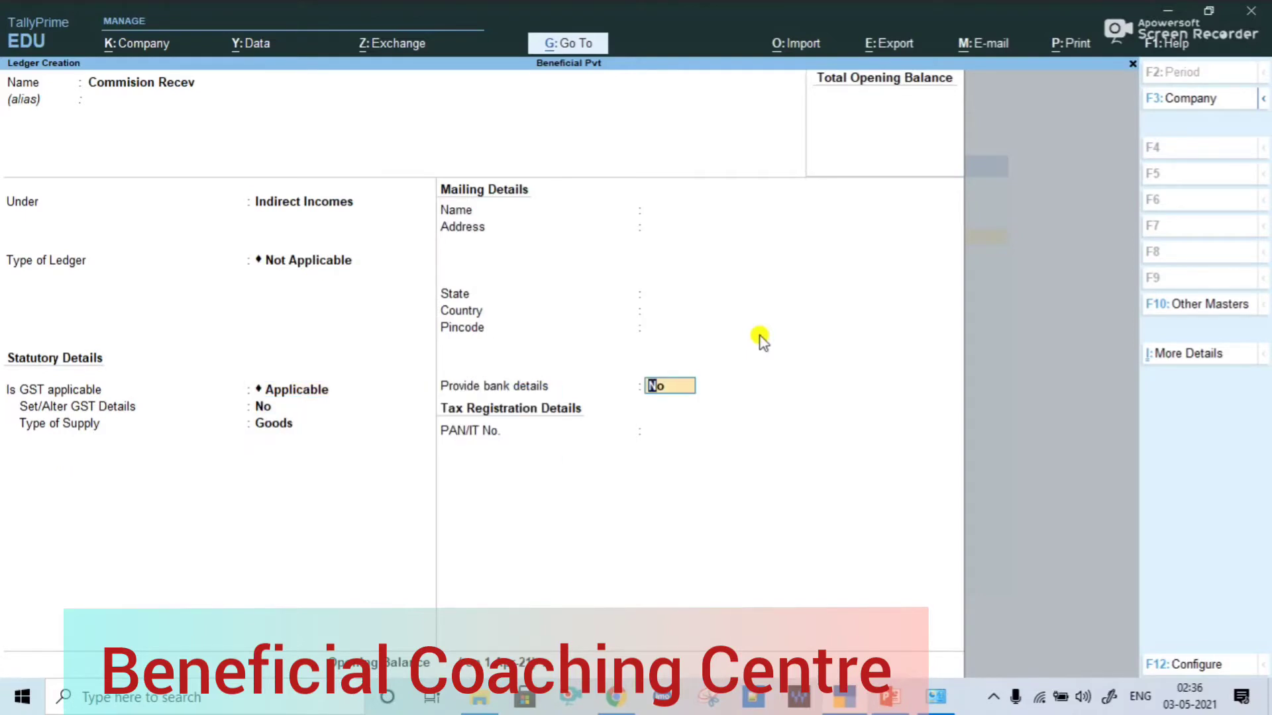
pyautogui.press('ctrl')
pyautogui.hotkey('ctrl', 'a')
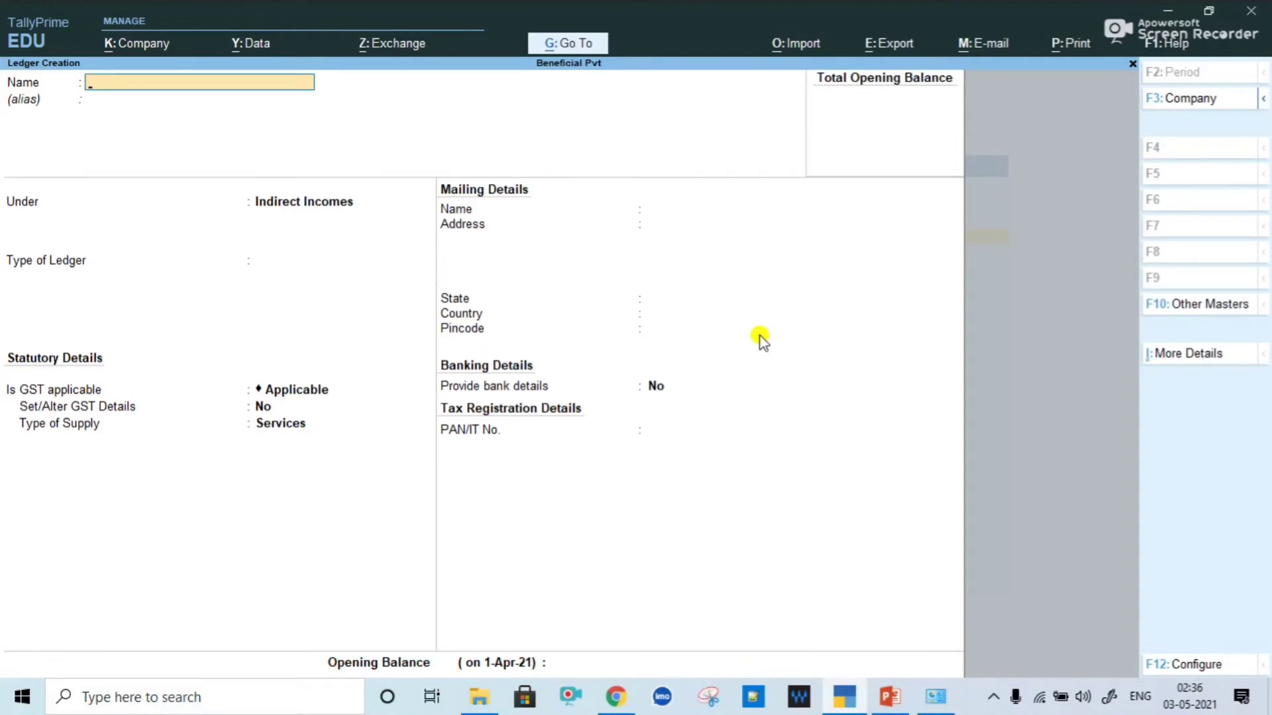
# Step: Leave ledger creation and start a new Receipt voucher
pyautogui.press('Escape')
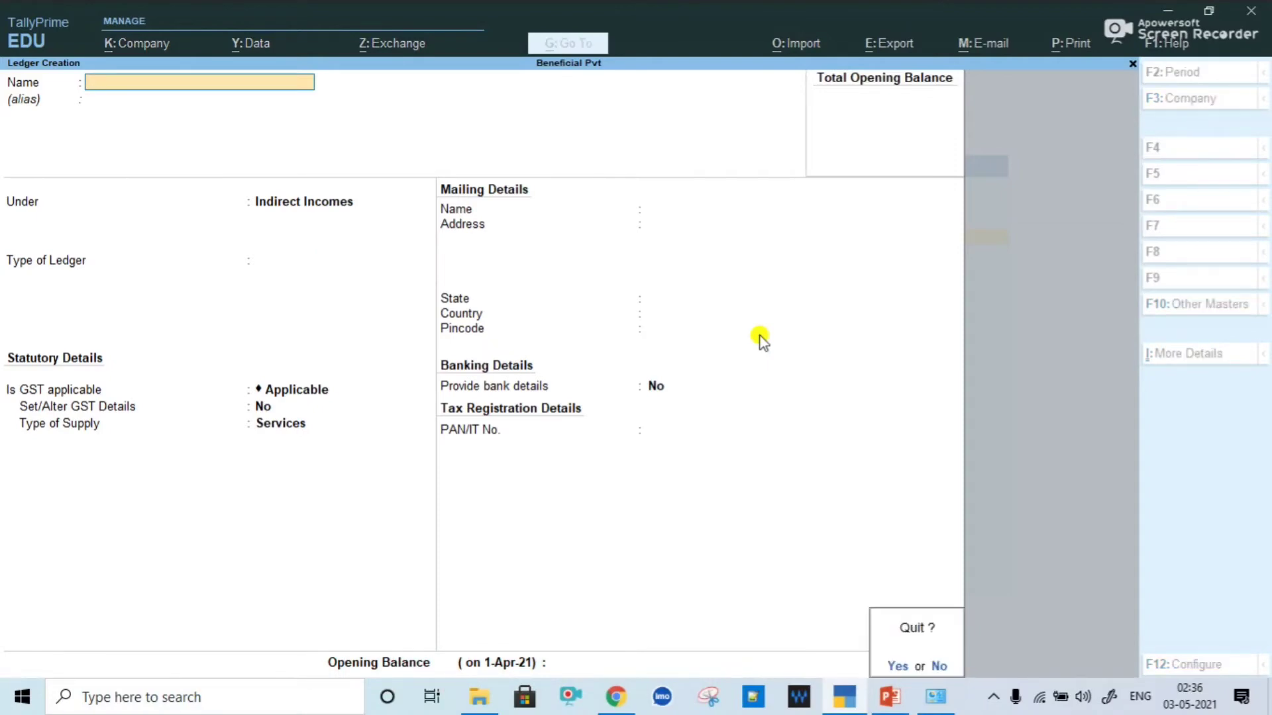
pyautogui.press('y')
pyautogui.press('Escape')
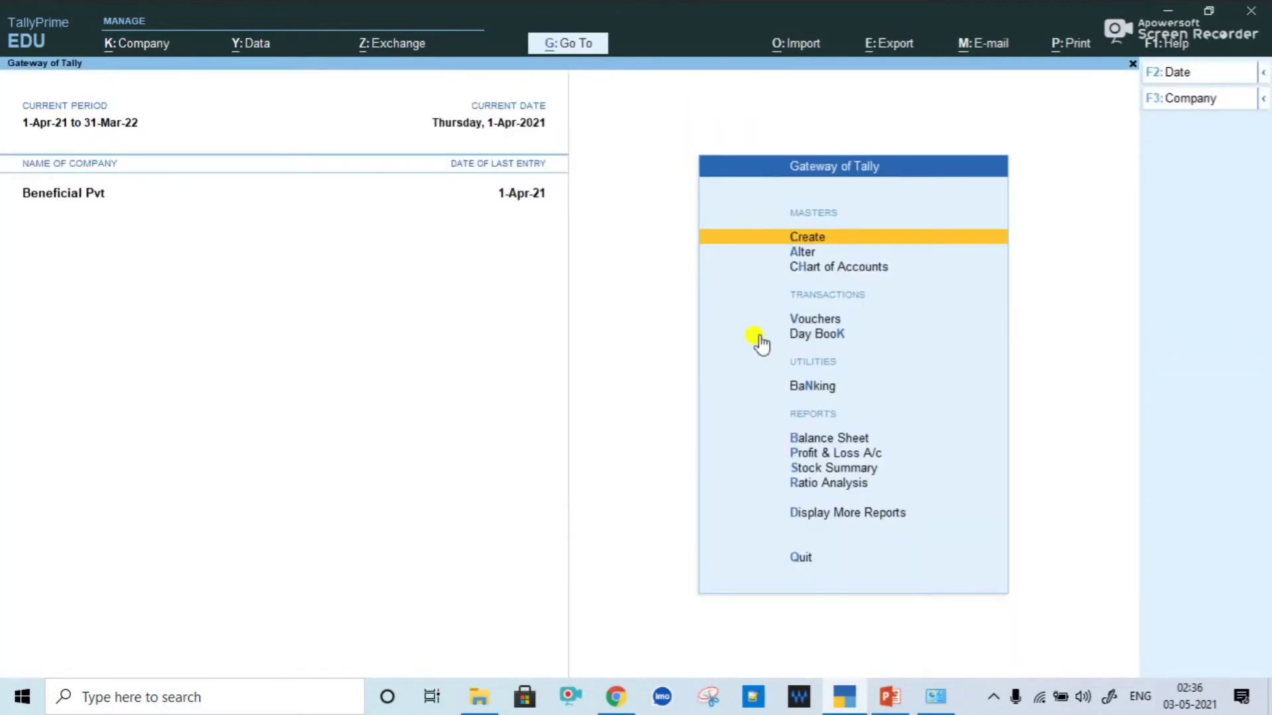
pyautogui.press('Down')
pyautogui.press('Down')
pyautogui.press('Down')
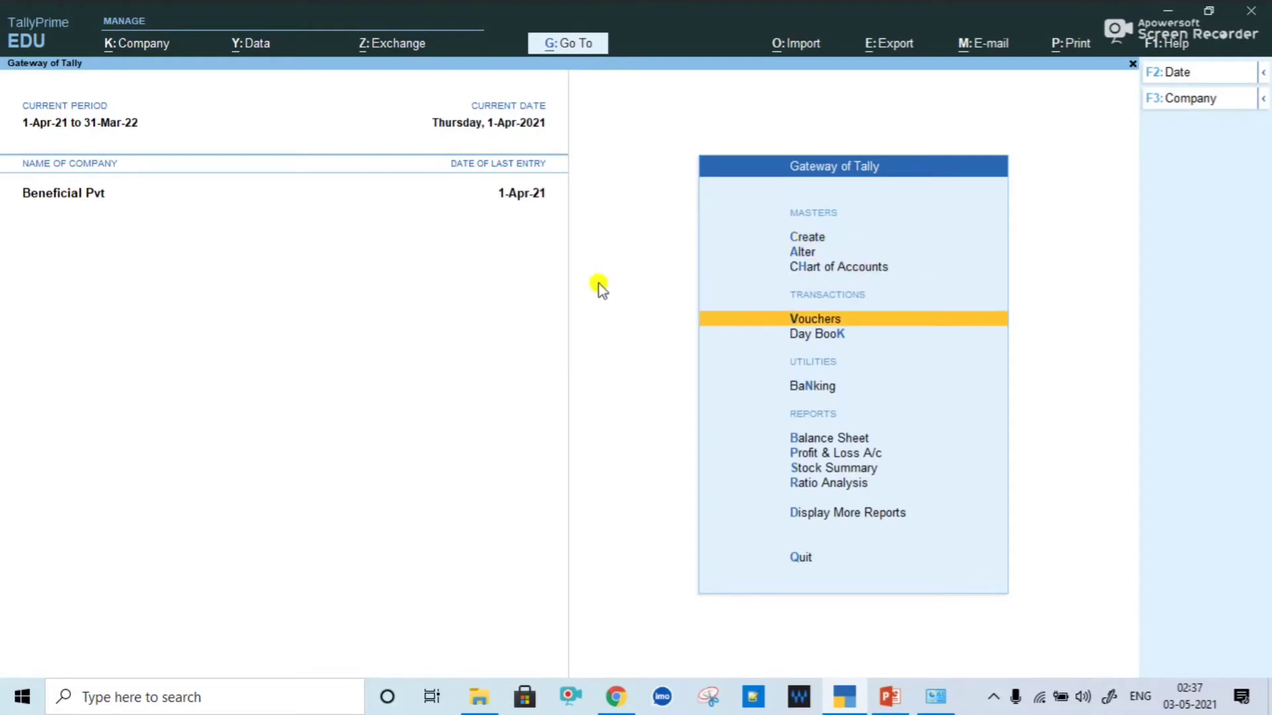
pyautogui.press('Return')
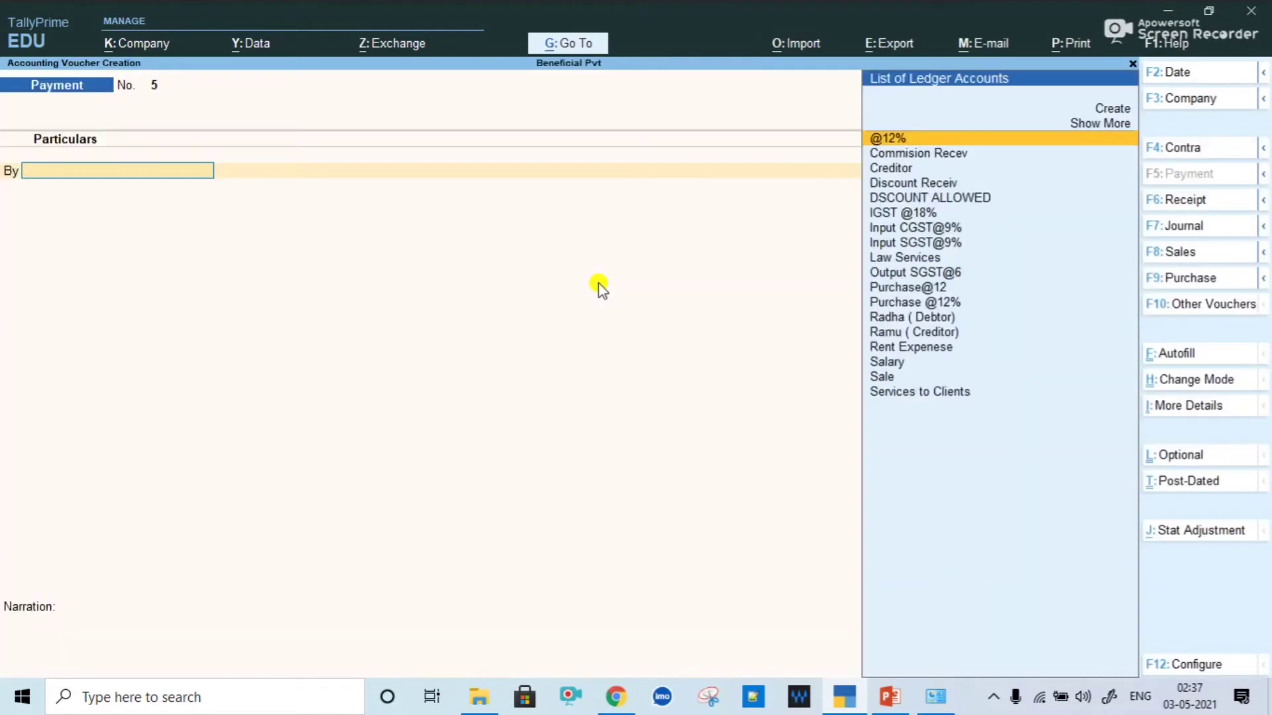
pyautogui.click(1186, 202)
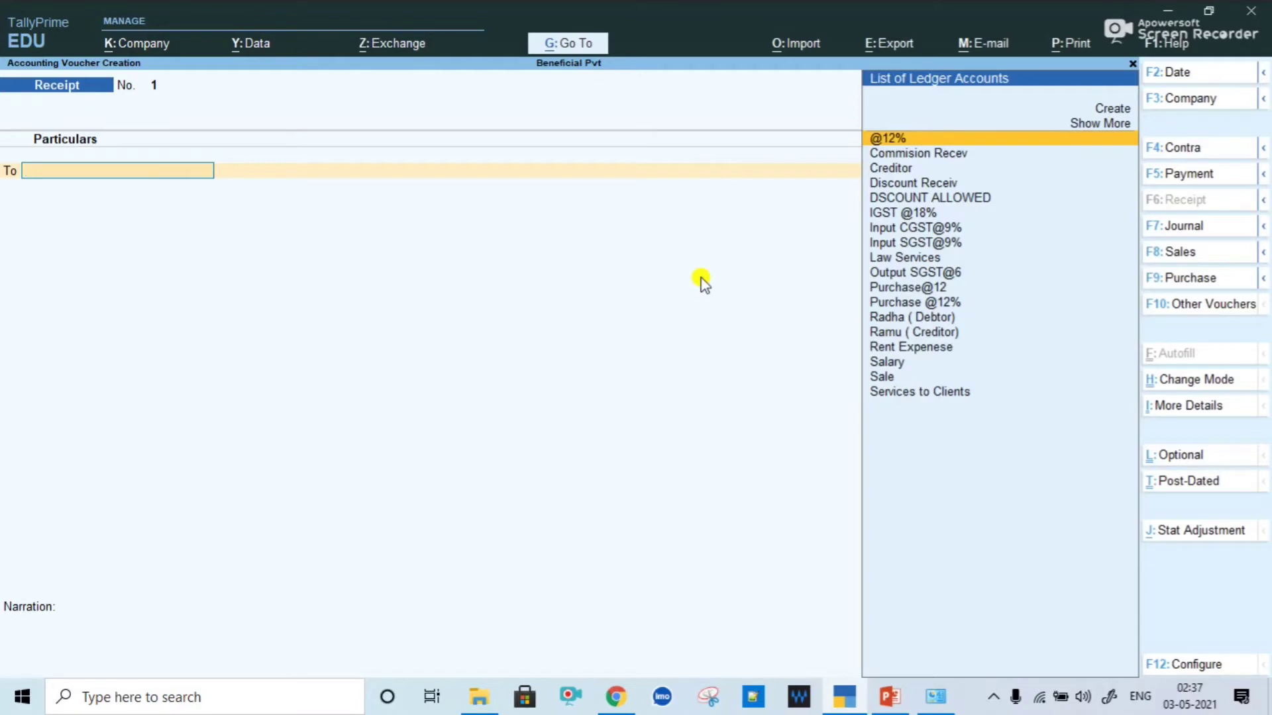
# Step: Try Single Entry mode for the receipt voucher and return it to Double Entry
pyautogui.press('Down')
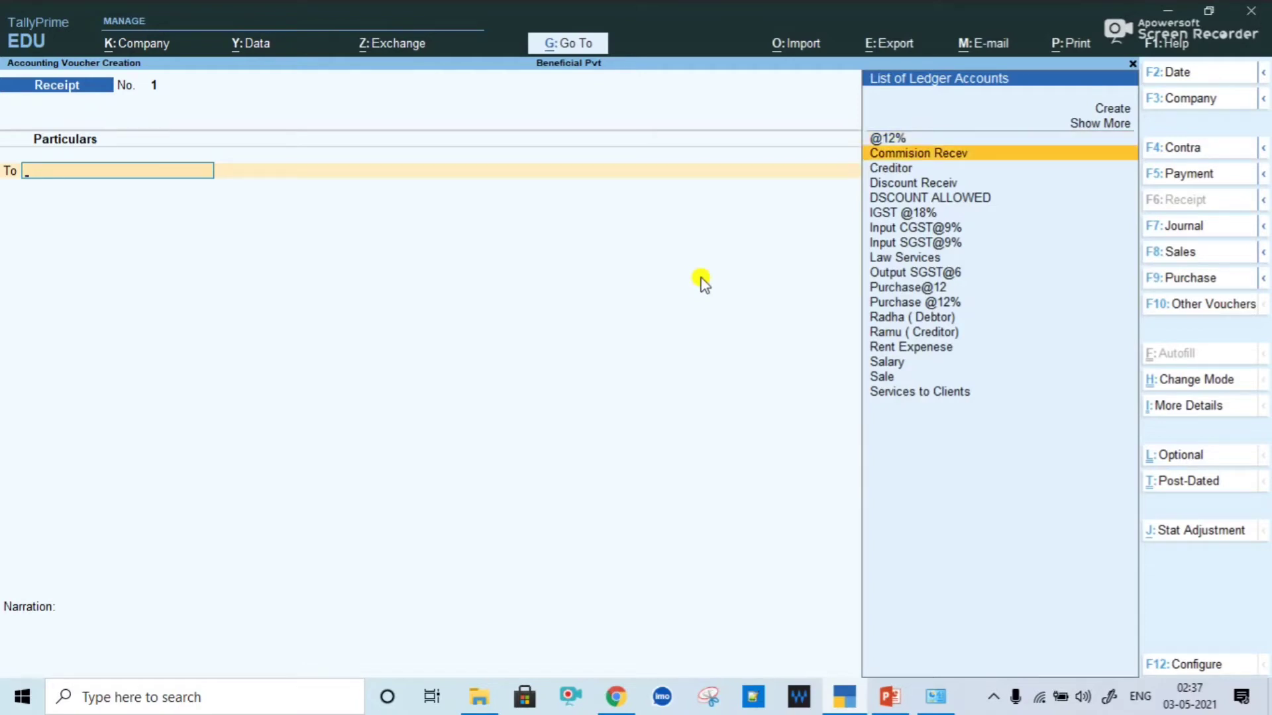
pyautogui.click(1213, 377)
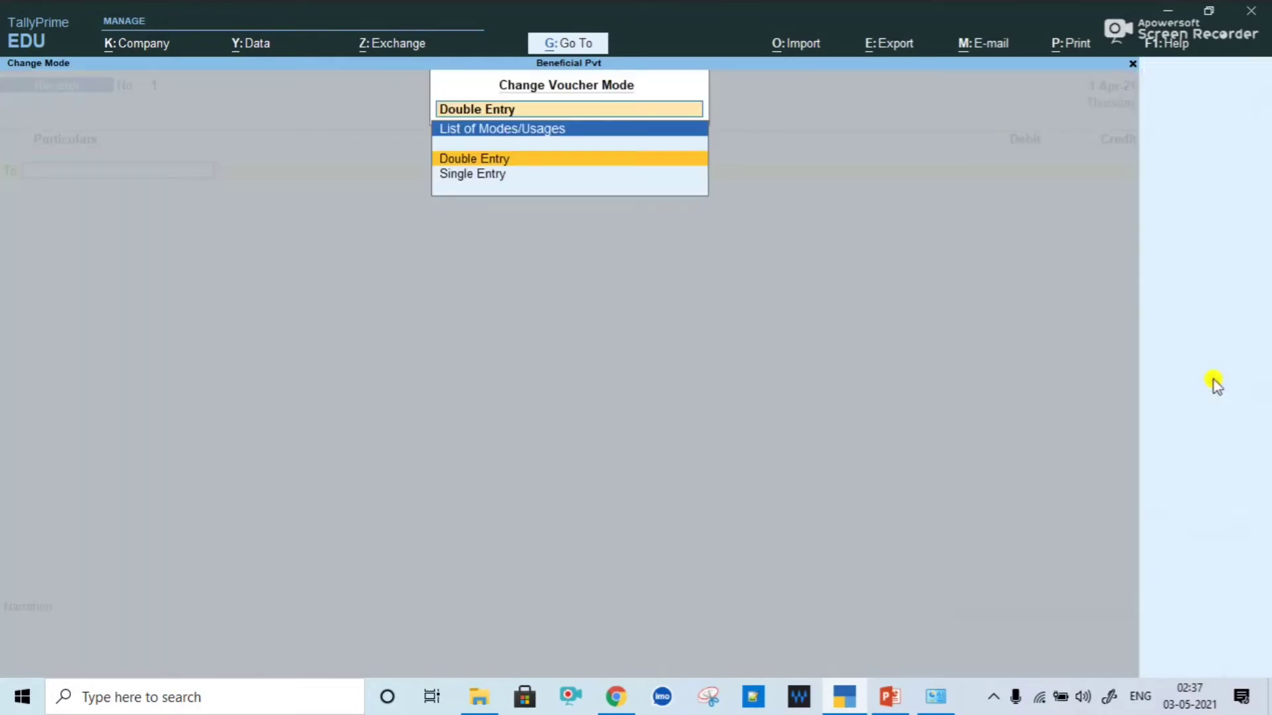
pyautogui.click(483, 174)
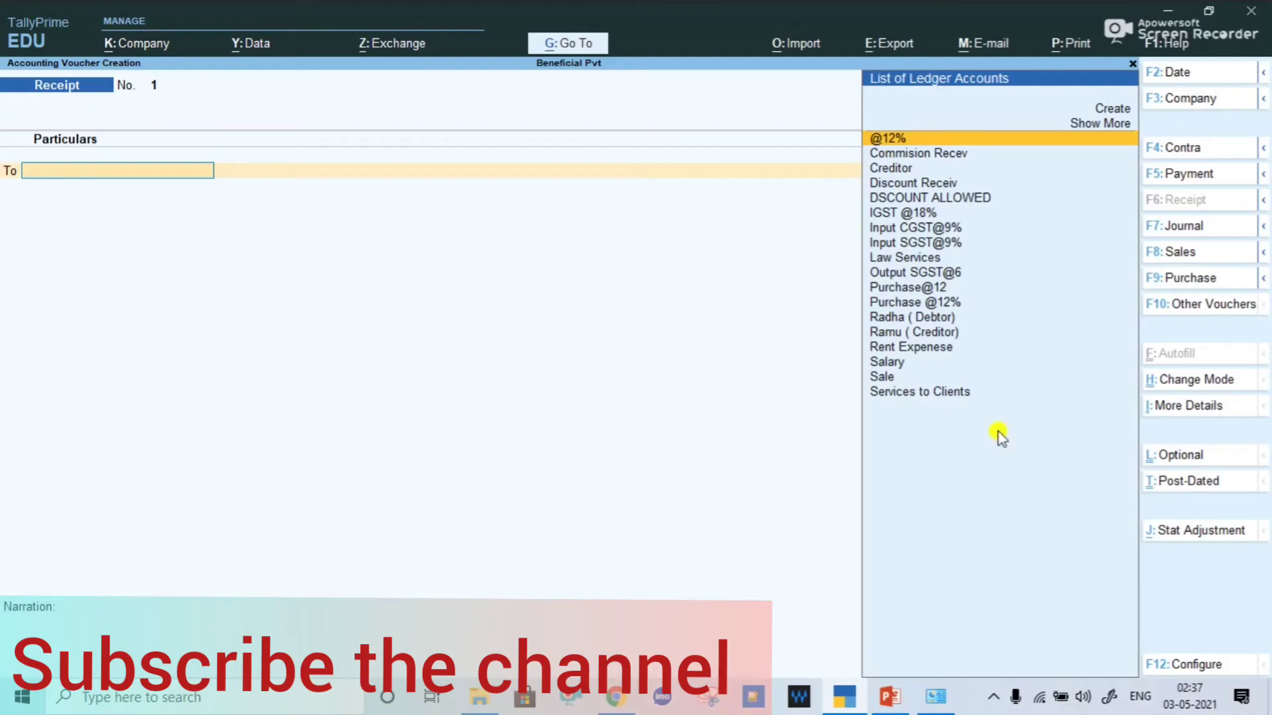
pyautogui.click(1215, 379)
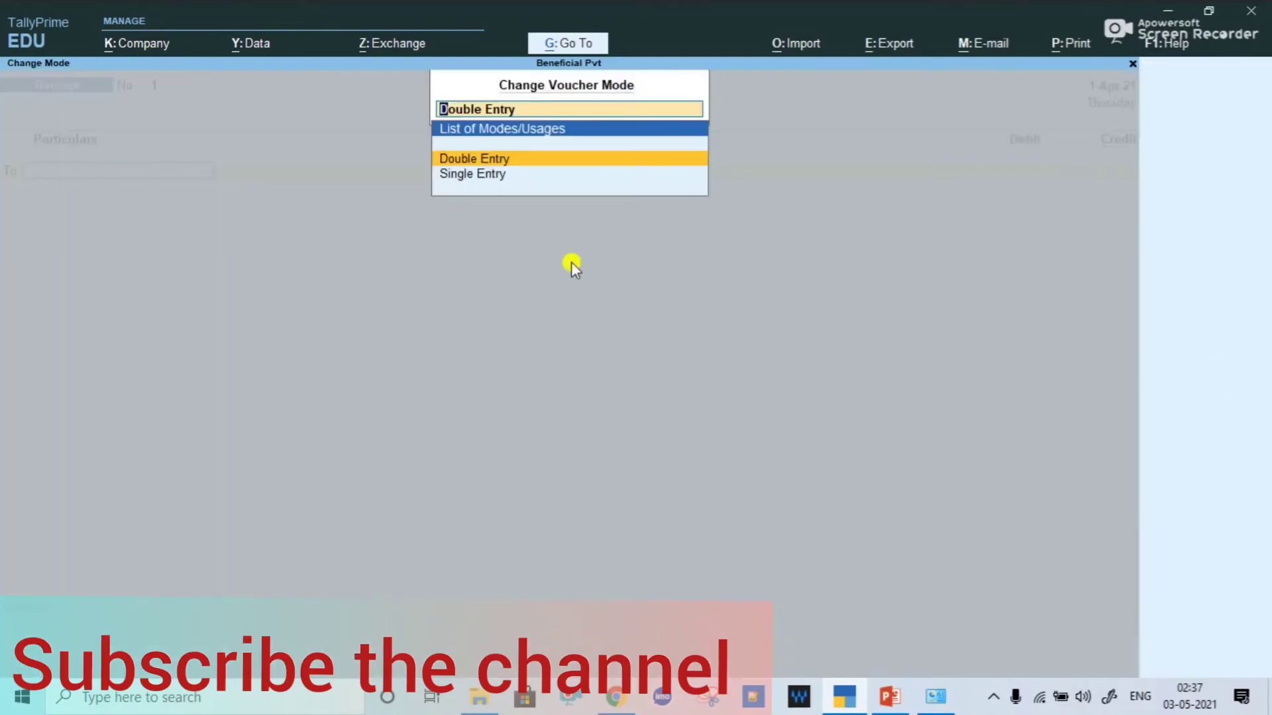
pyautogui.click(486, 160)
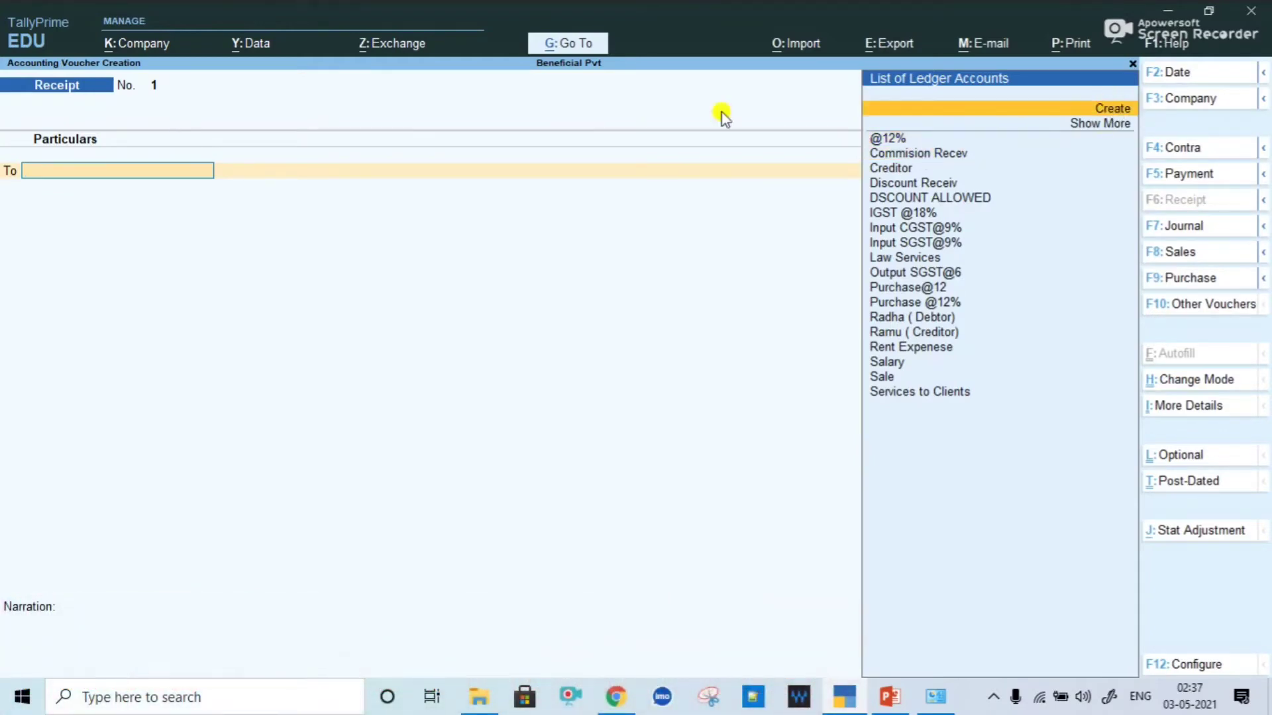
# Step: Start a new ledger named "Intrest Rec" from within the receipt voucher
pyautogui.click(1113, 108)
pyautogui.write('Intrdee')
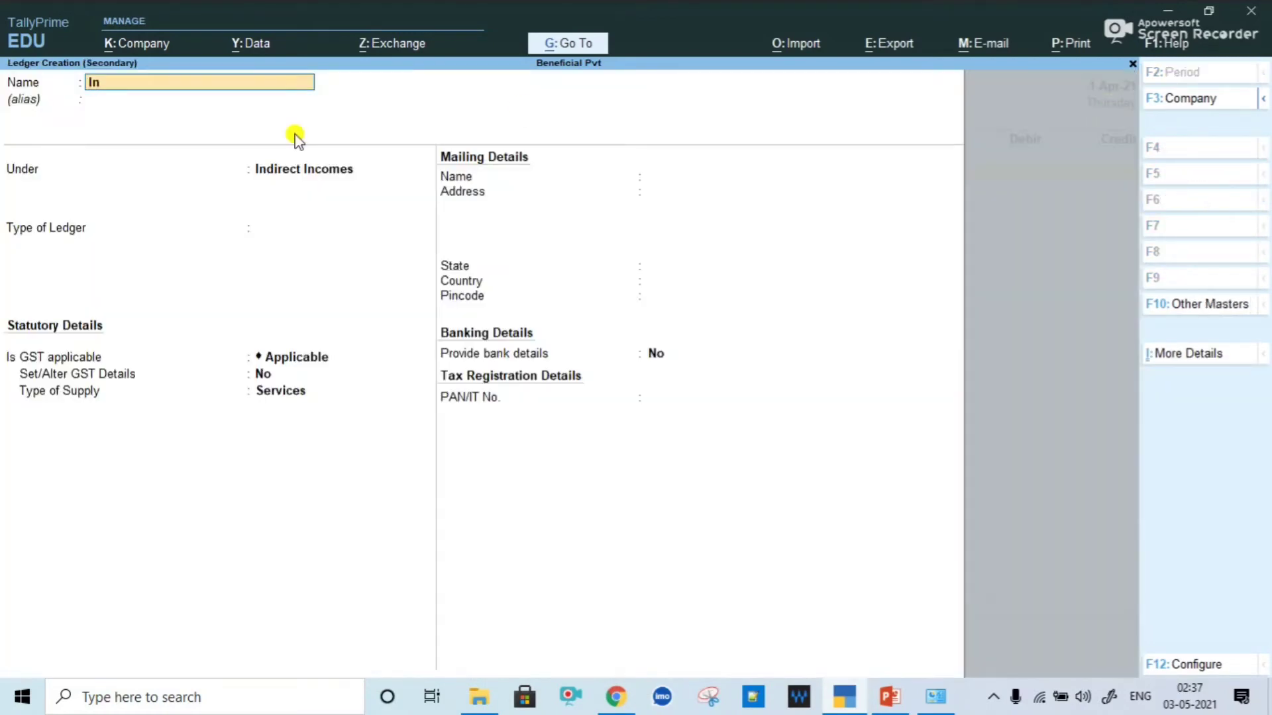
pyautogui.press('BackSpace')
pyautogui.press('BackSpace')
pyautogui.press('BackSpace')
pyautogui.write('est Rec')
pyautogui.press('Return')
pyautogui.press('Return')
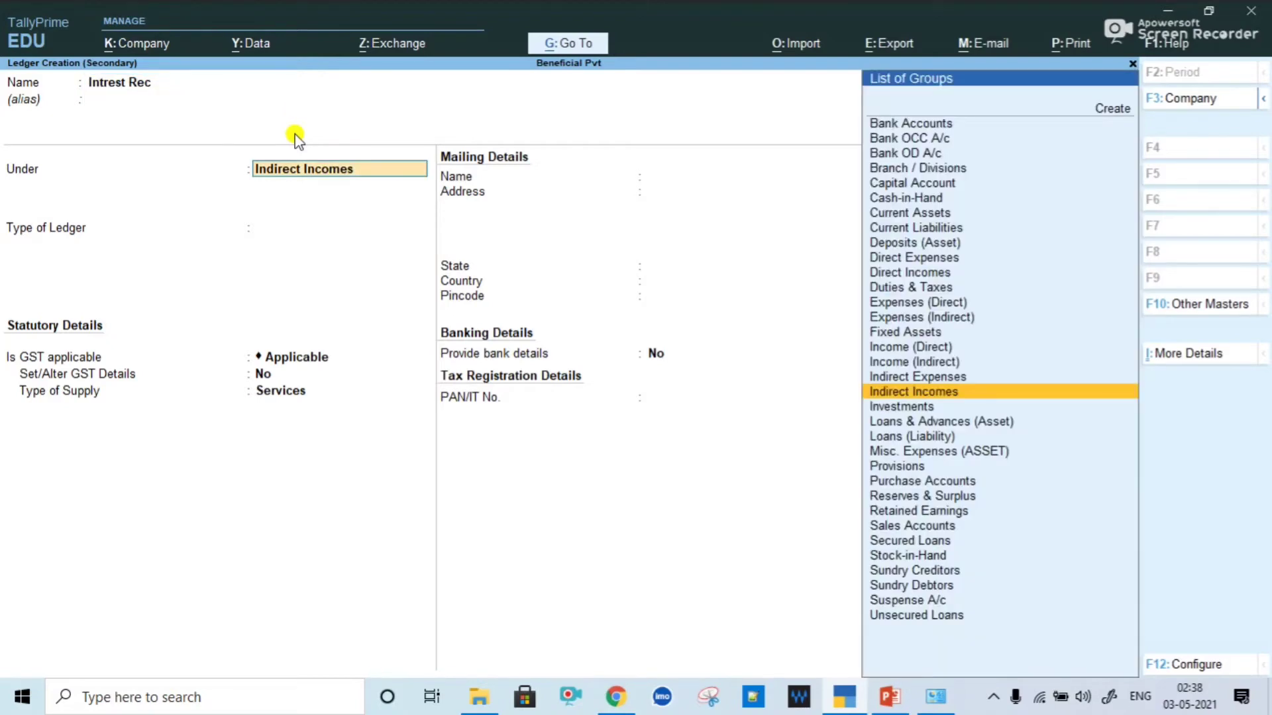
# Step: Keep the Intrest Rec ledger under Indirect Incomes with GST applicable, set its type of supply to Goods and save it
pyautogui.press('Return')
pyautogui.press('Return')
pyautogui.press('Return')
pyautogui.press('Return')
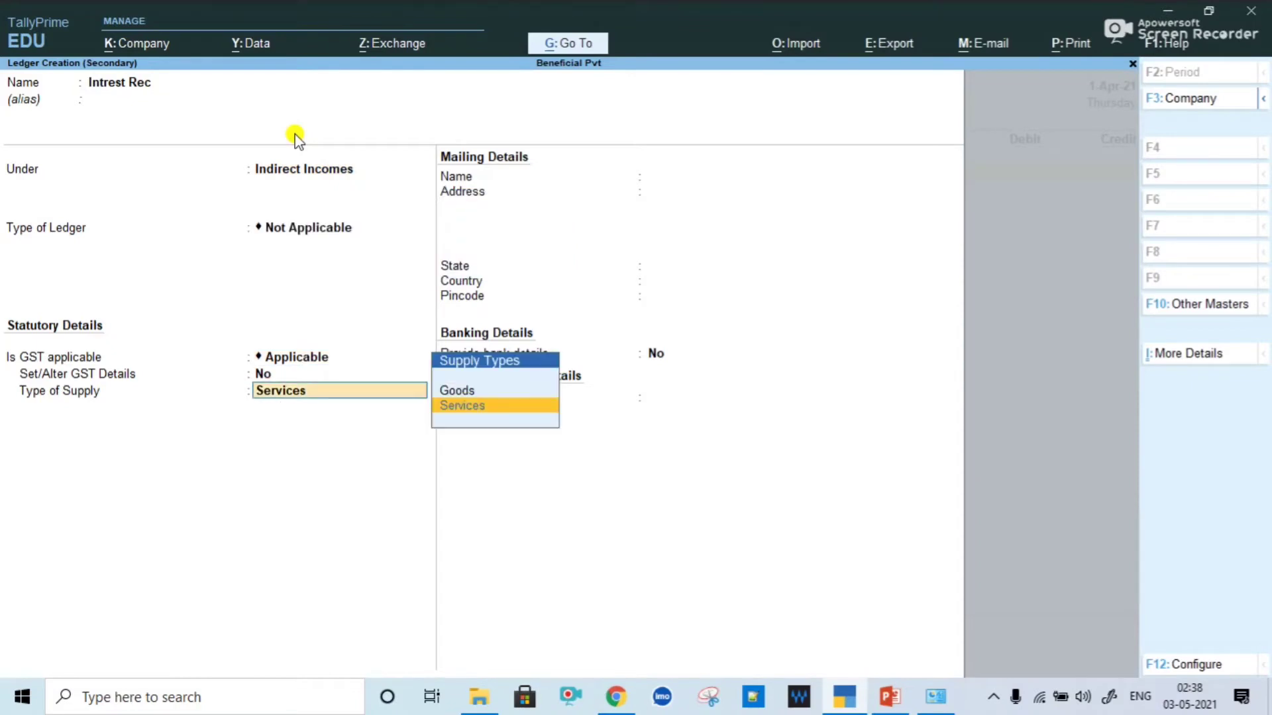
pyautogui.press('Up')
pyautogui.press('Return')
pyautogui.press('Return')
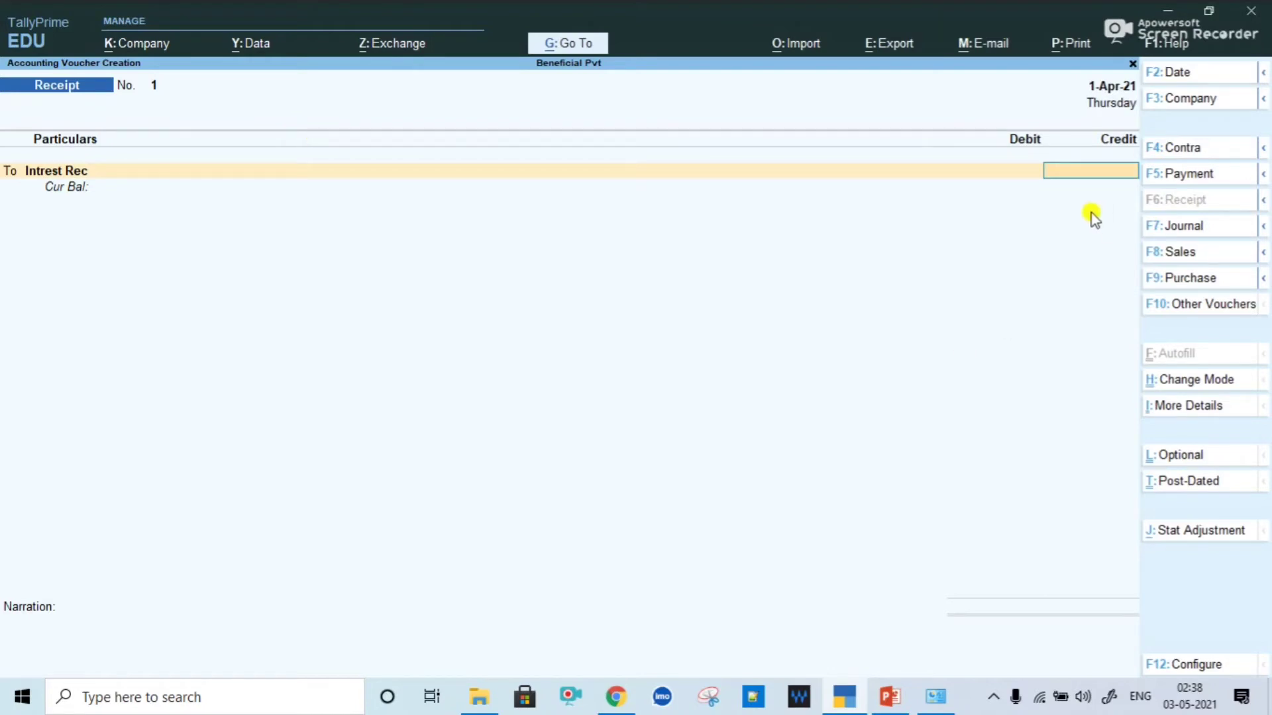
# Step: Credit Intrest Rec with 50,000 and choose Bank Ac as the debit ledger of the receipt
pyautogui.write('50000')
pyautogui.press('Return')
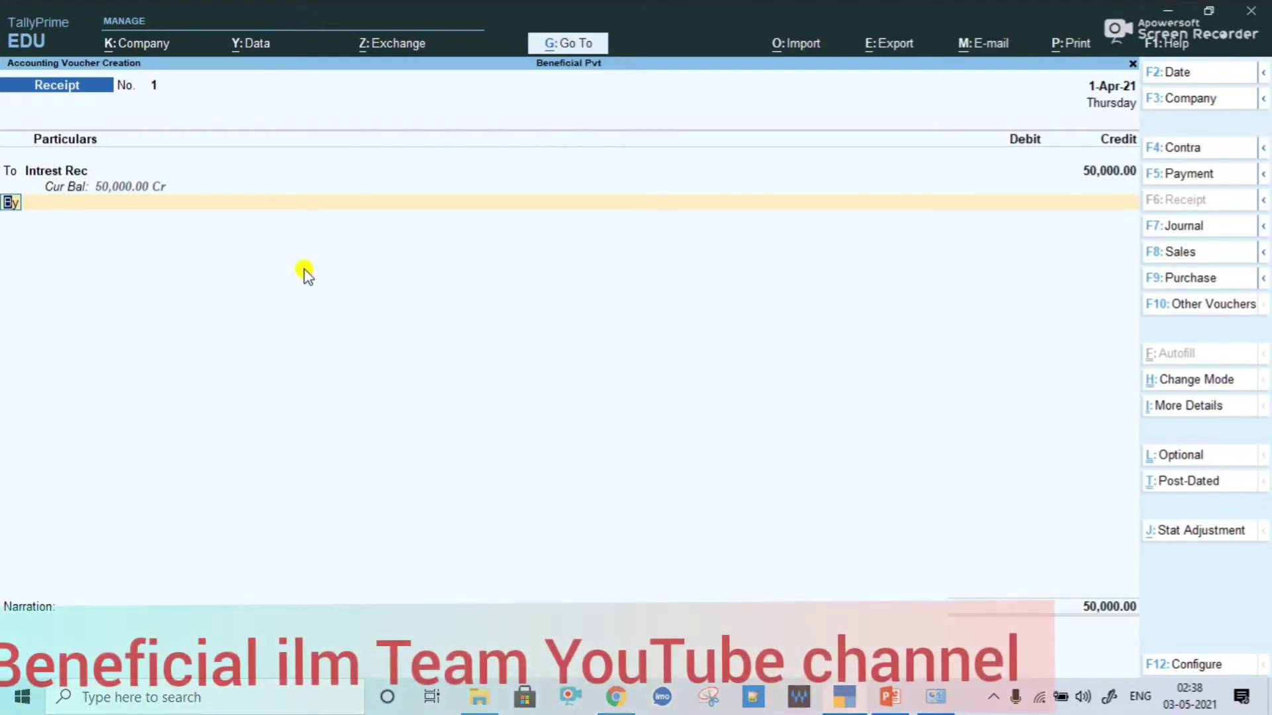
pyautogui.press('Return')
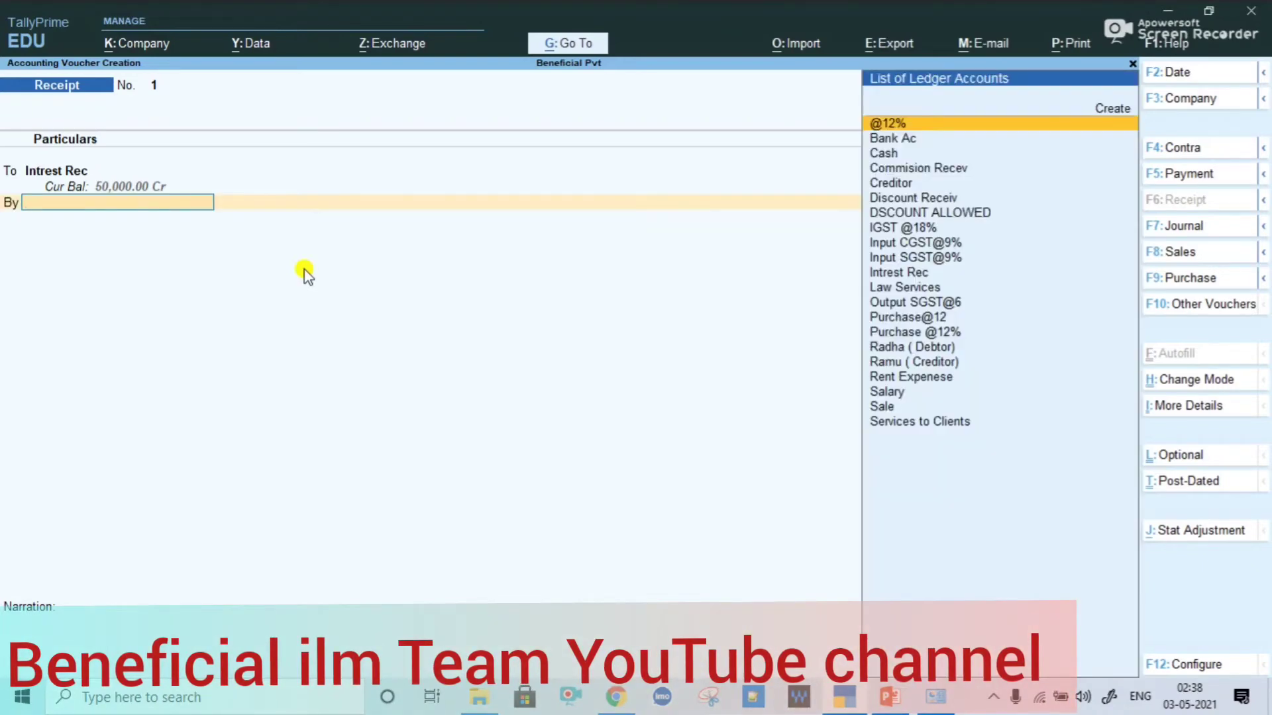
pyautogui.press('Down')
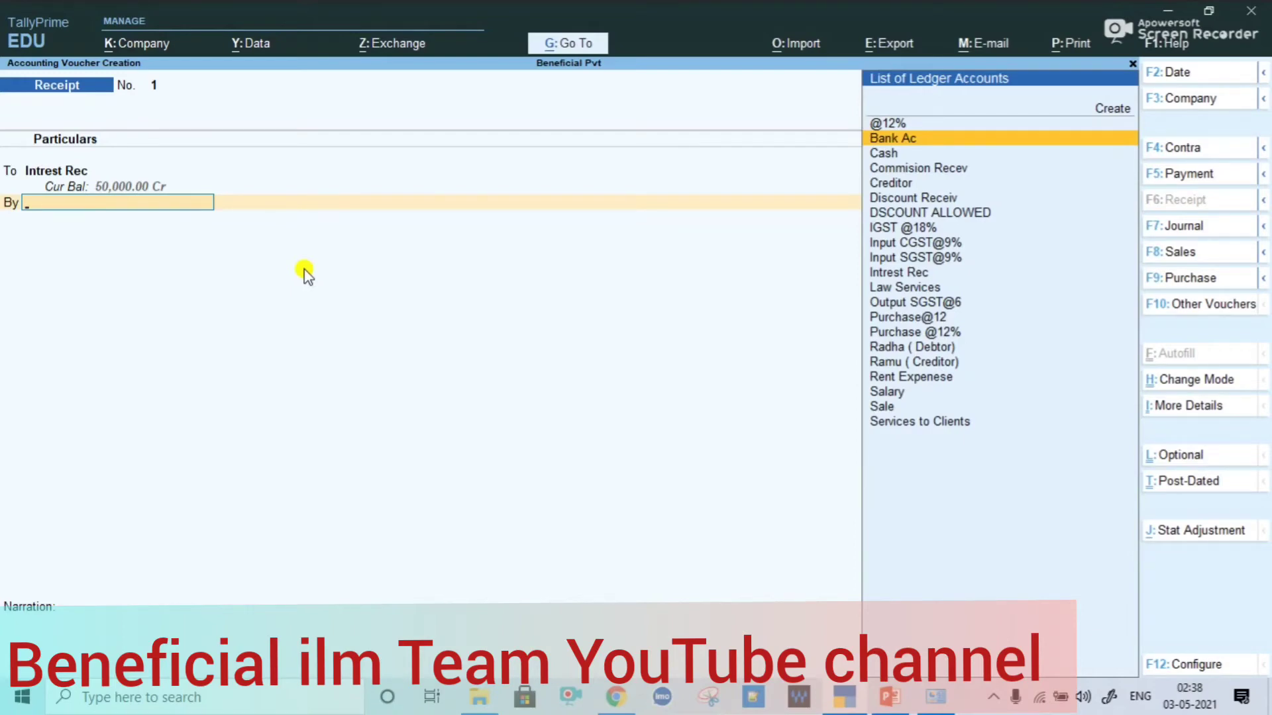
pyautogui.press('Return')
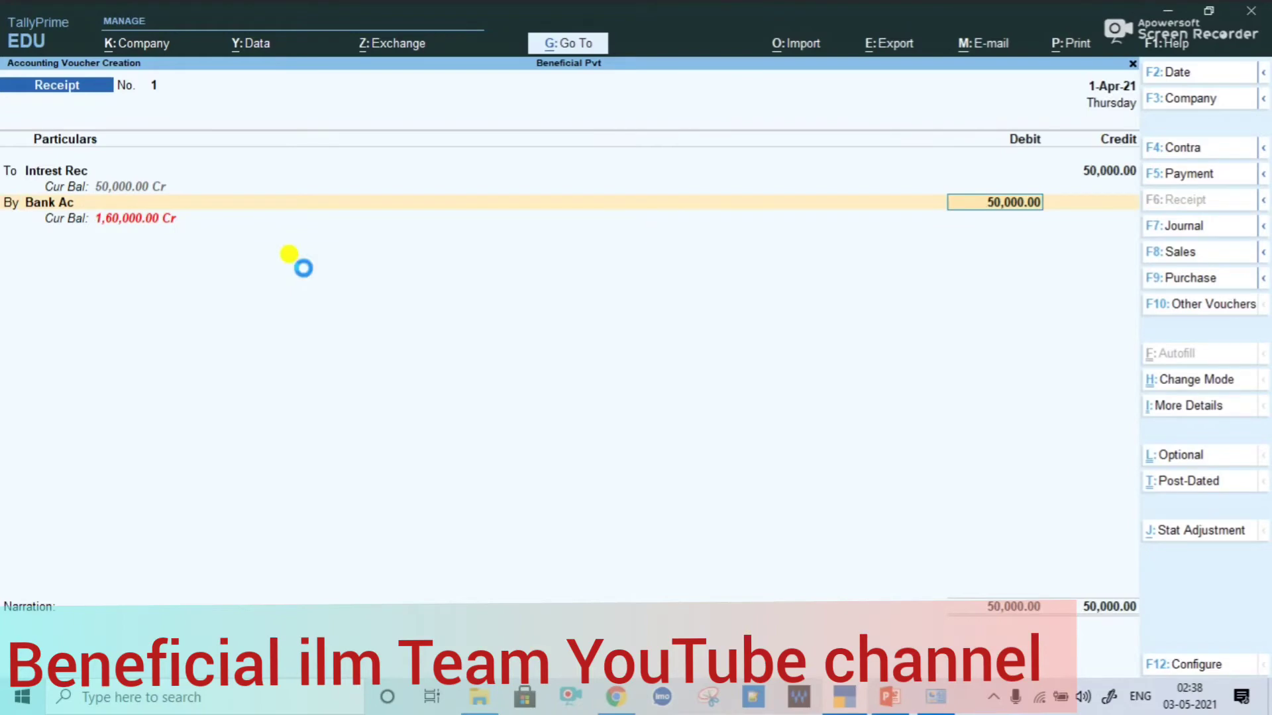
# Step: Accept the 50,000 debit to Bank Ac, leave the narration empty and save the receipt voucher
pyautogui.press('Return')
pyautogui.press('Return')
pyautogui.press('Return')
pyautogui.press('Return')
pyautogui.press('Return')
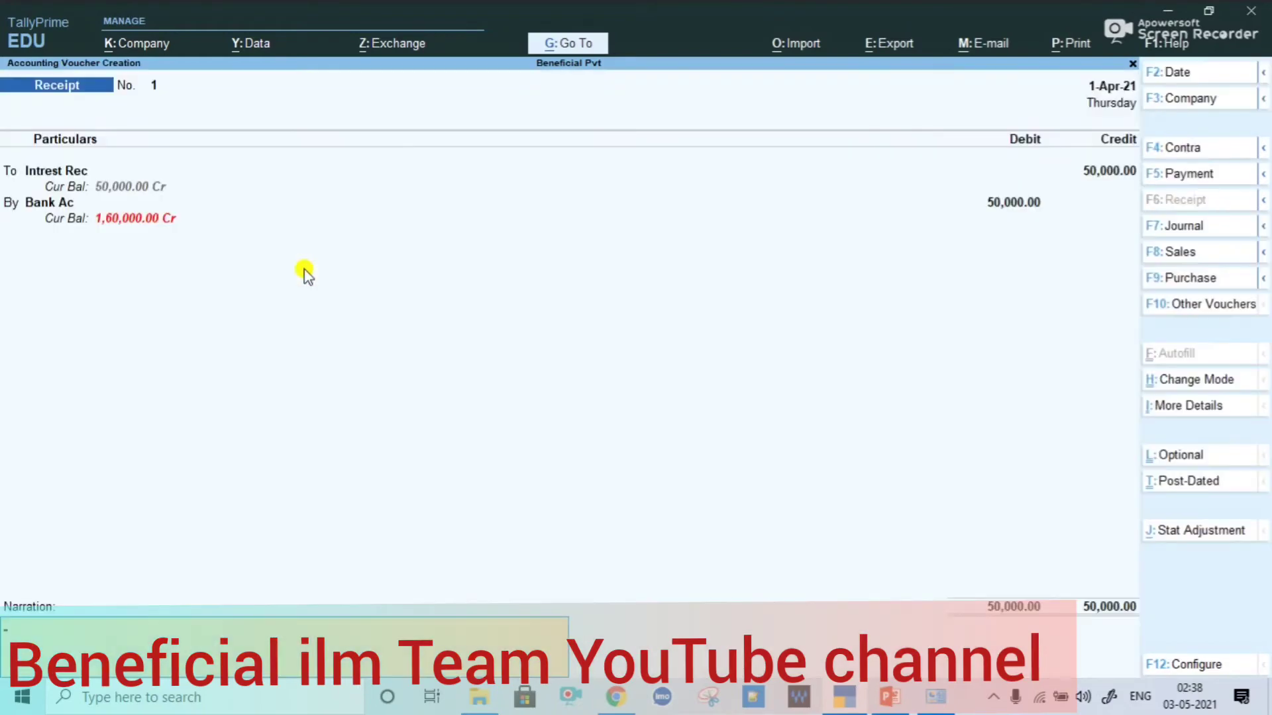
pyautogui.press('Return')
pyautogui.press('Return')
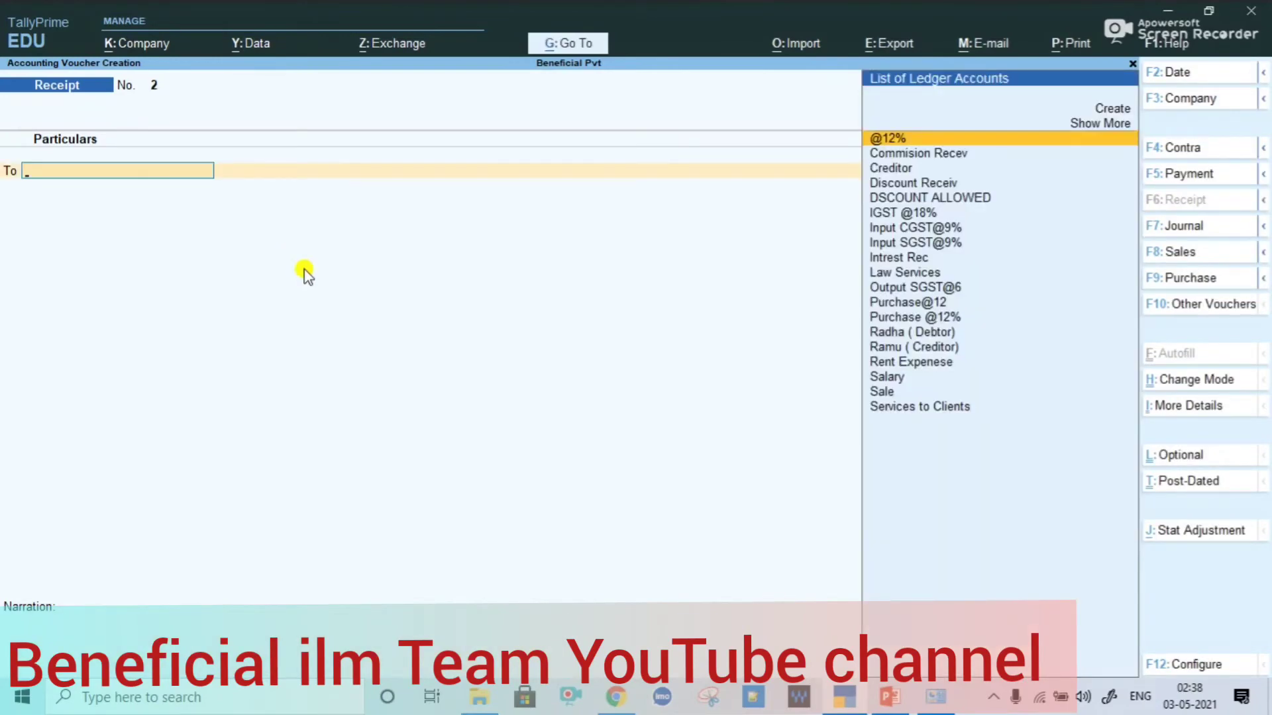
pyautogui.press('Down')
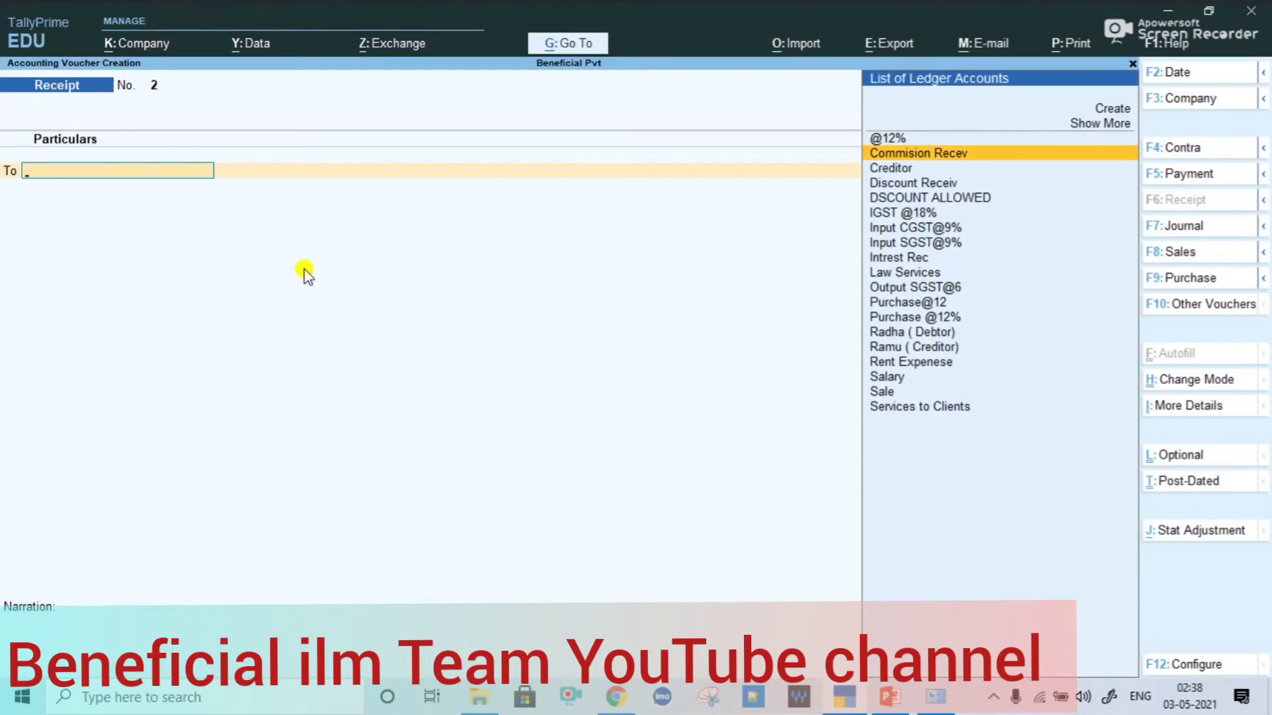
pyautogui.press('Down')
pyautogui.press('Down')
pyautogui.press('Up')
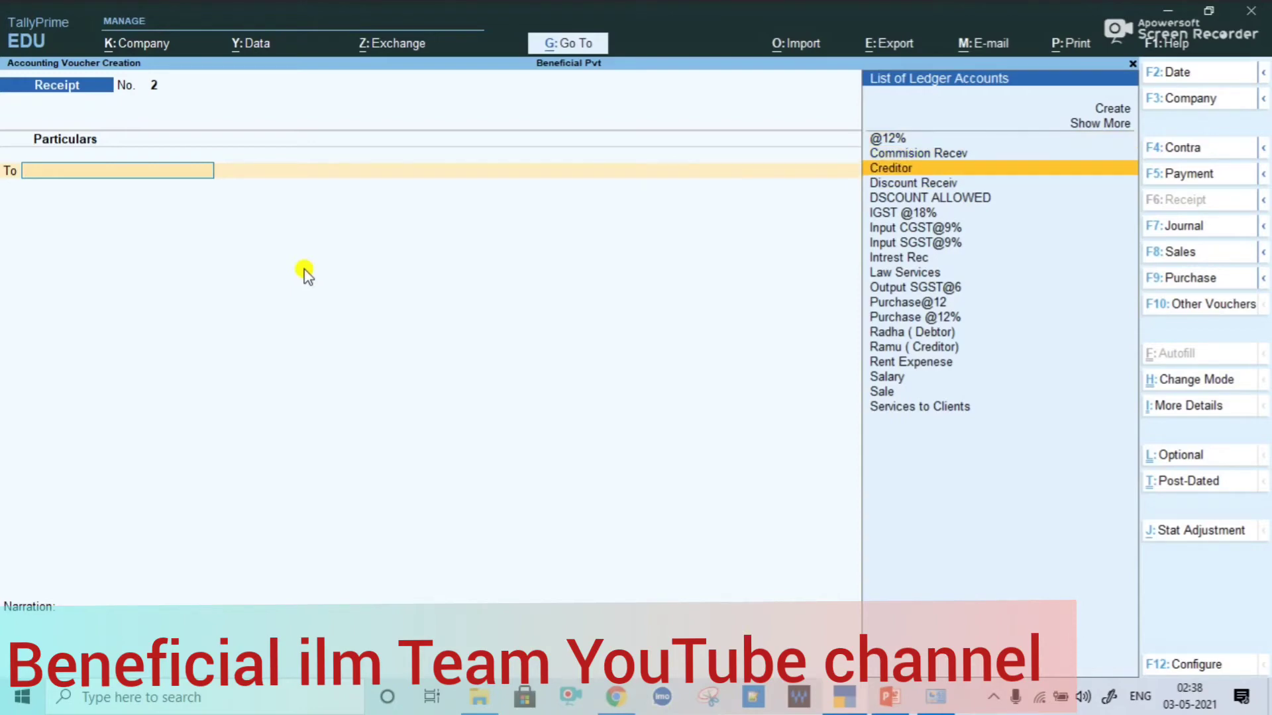
pyautogui.press('Down')
pyautogui.press('Down')
pyautogui.press('Down')
pyautogui.press('Down')
pyautogui.press('Down')
pyautogui.press('Down')
pyautogui.press('Up')
pyautogui.press('Up')
pyautogui.press('Up')
pyautogui.press('Up')
pyautogui.press('Up')
pyautogui.press('Up')
pyautogui.press('Down')
pyautogui.press('Down')
pyautogui.press('Down')
pyautogui.press('Down')
pyautogui.press('Down')
pyautogui.press('Down')
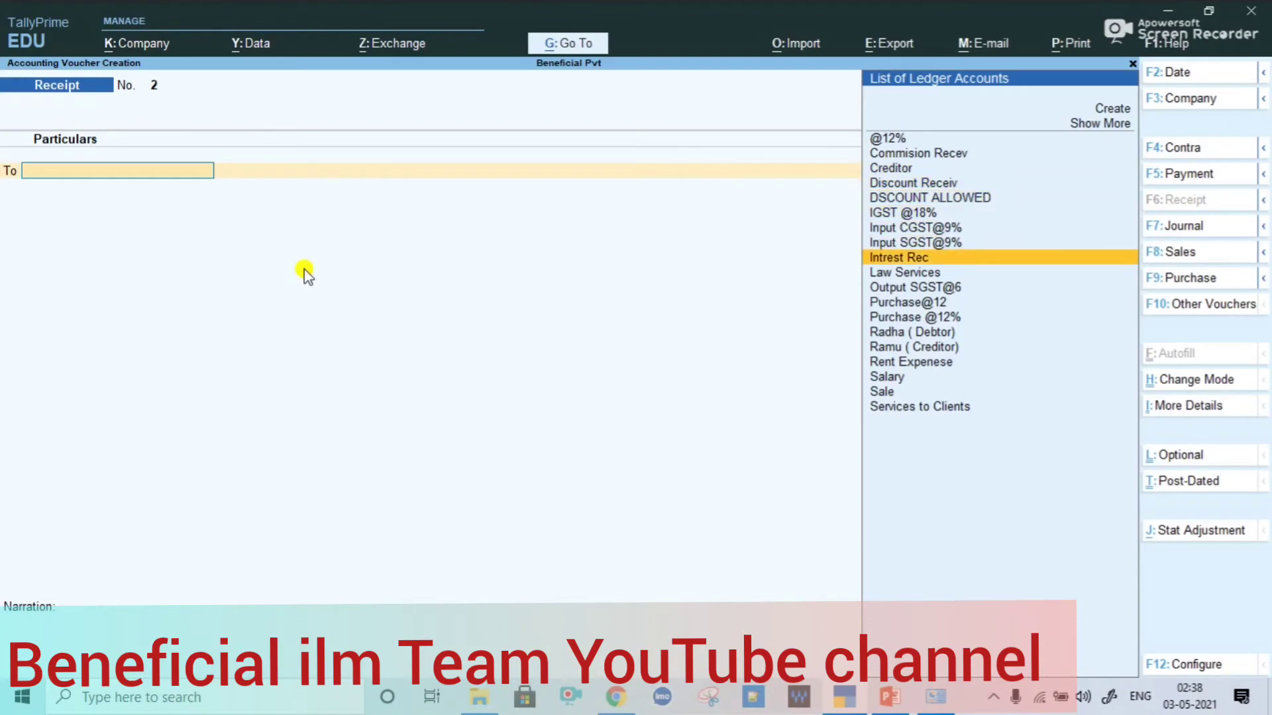
pyautogui.press('Return')
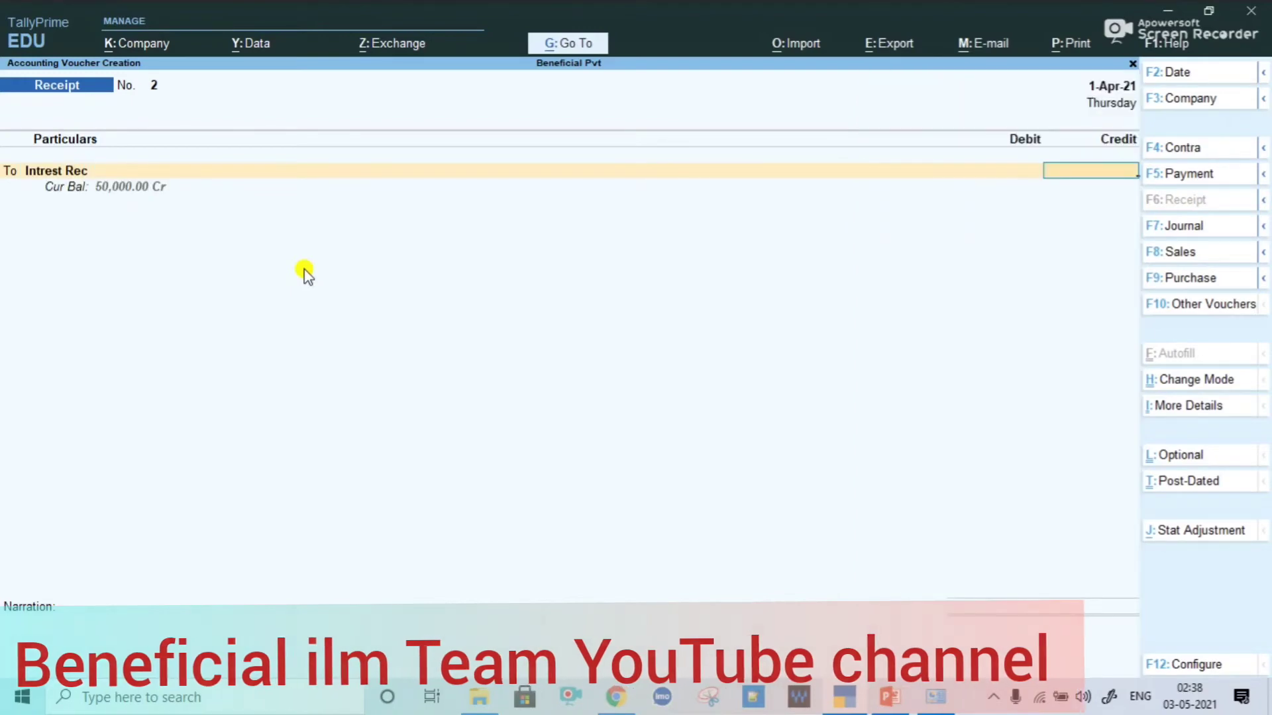
pyautogui.press('Escape')
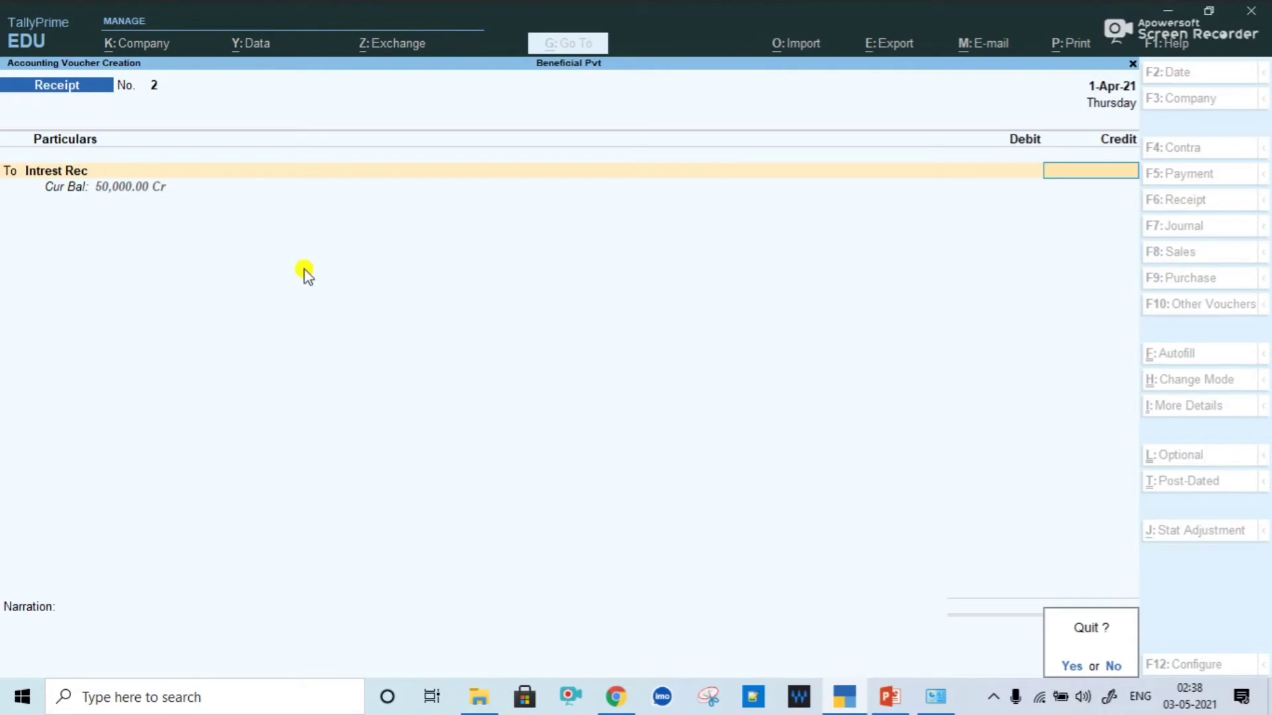
pyautogui.press('n')
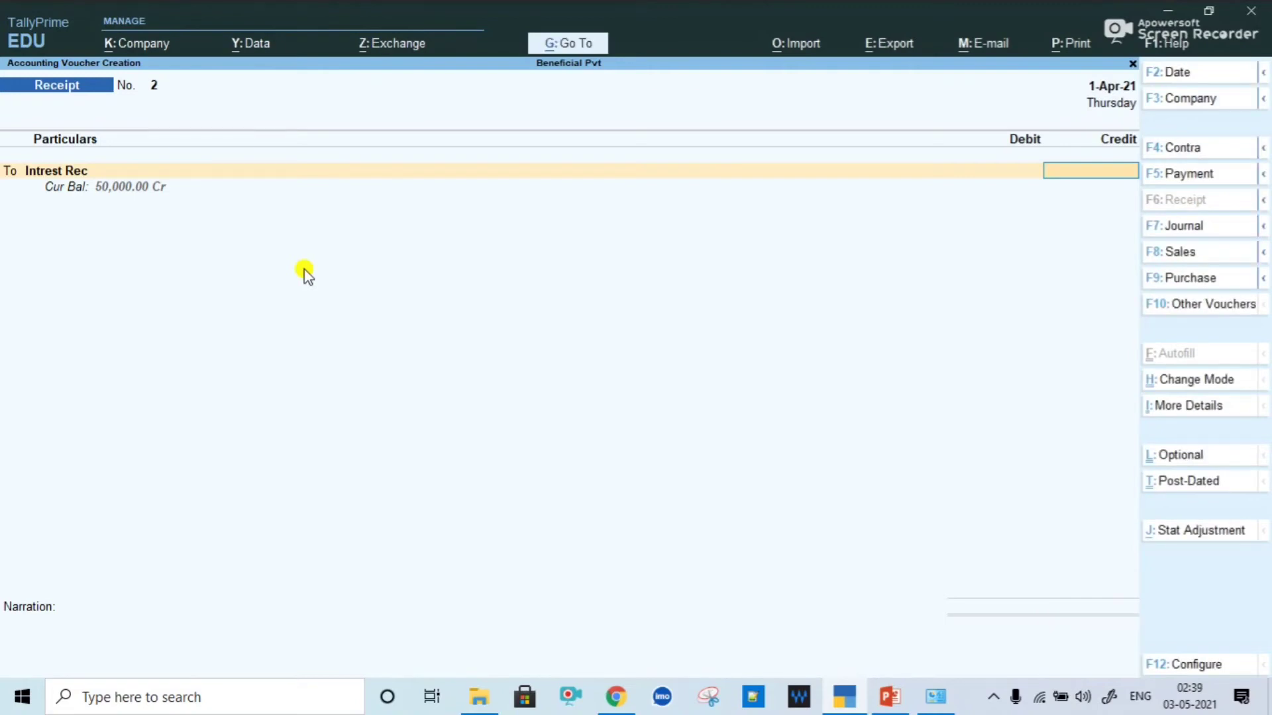
pyautogui.press('BackSpace')
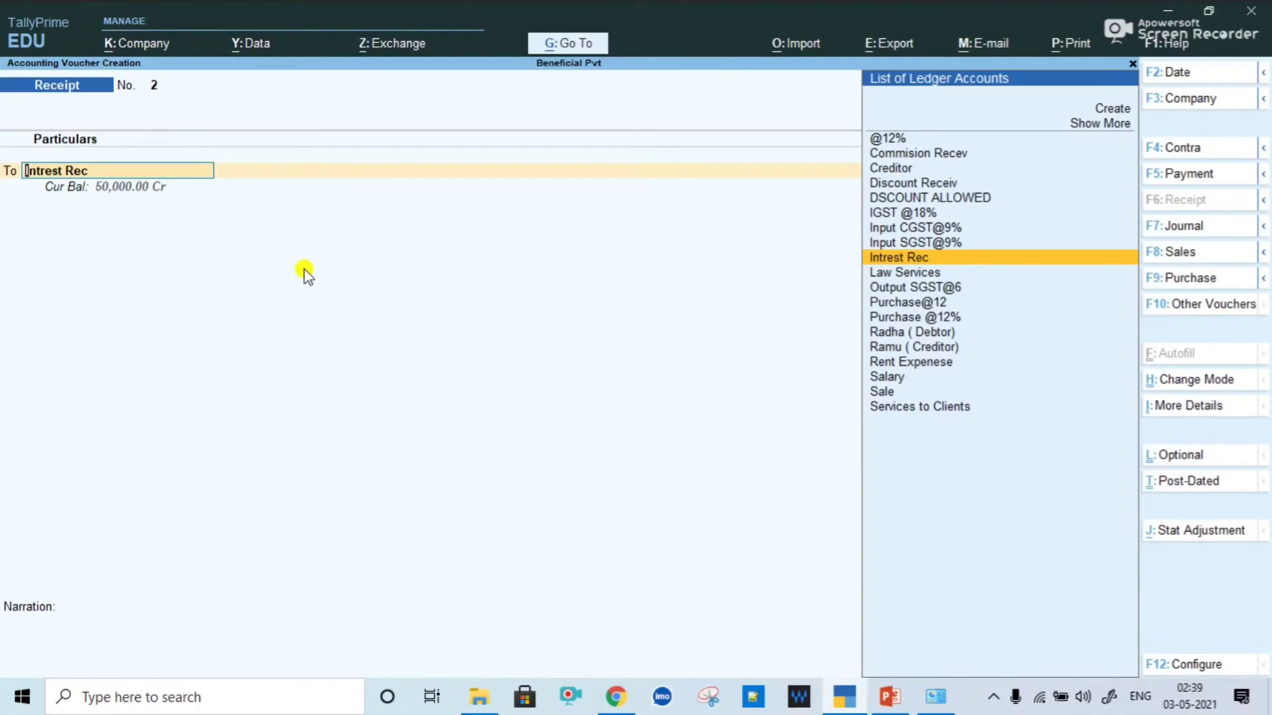
# Step: Select Commision Recev as the ledger to credit in the receipt voucher and enter 20,000 as its amount
pyautogui.press('Up')
pyautogui.press('Up')
pyautogui.press('Up')
pyautogui.press('Down')
pyautogui.press('Down')
pyautogui.press('Up')
pyautogui.press('Up')
pyautogui.press('Up')
pyautogui.press('Up')
pyautogui.press('Up')
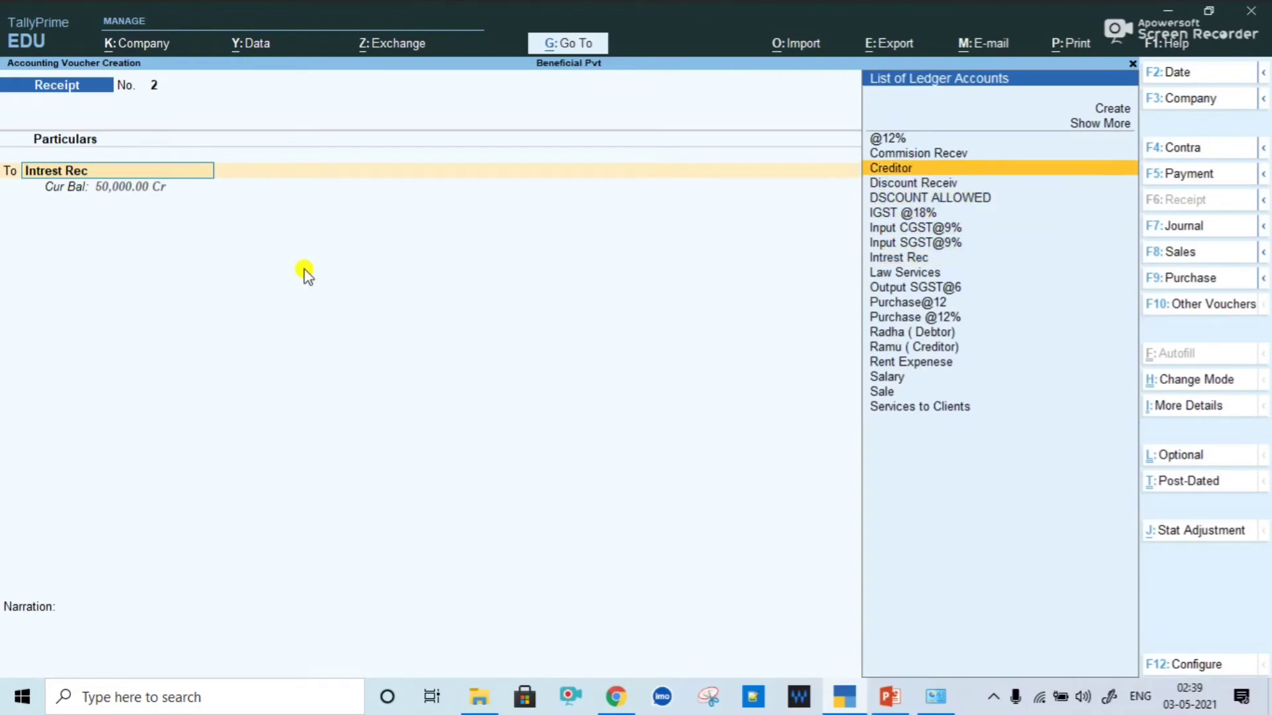
pyautogui.press('Return')
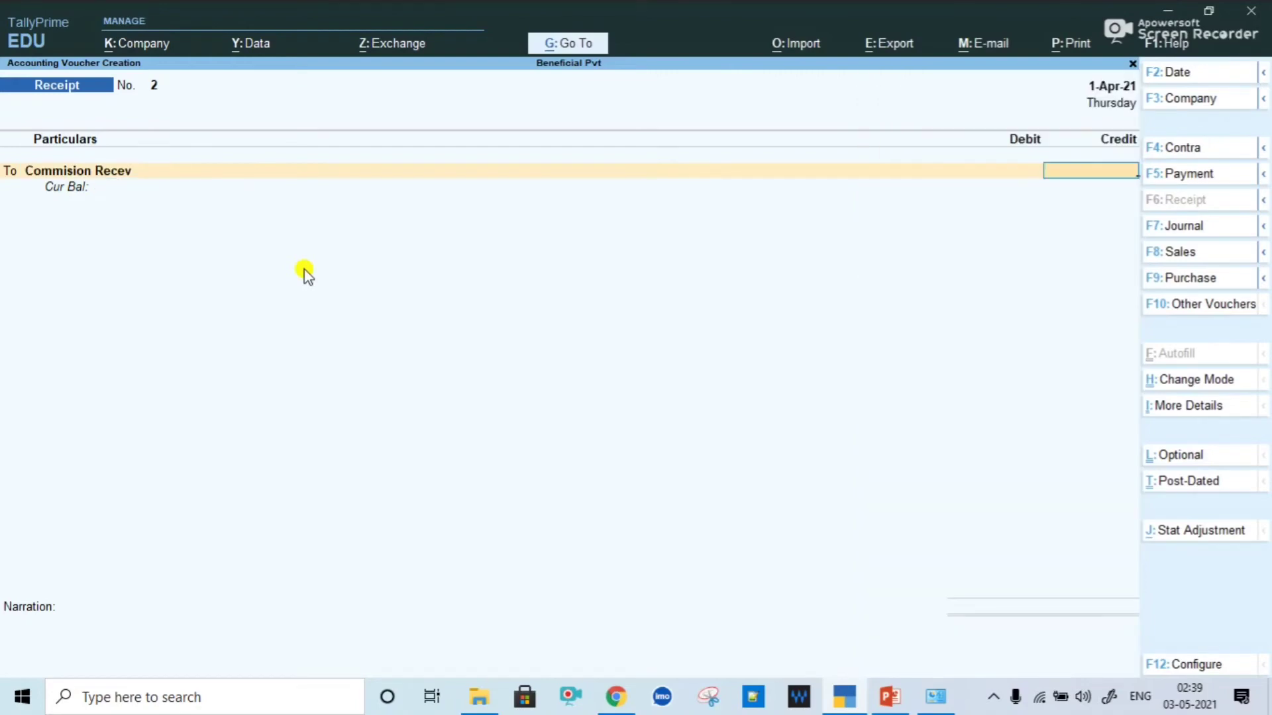
pyautogui.write('20000')
pyautogui.press('Return')
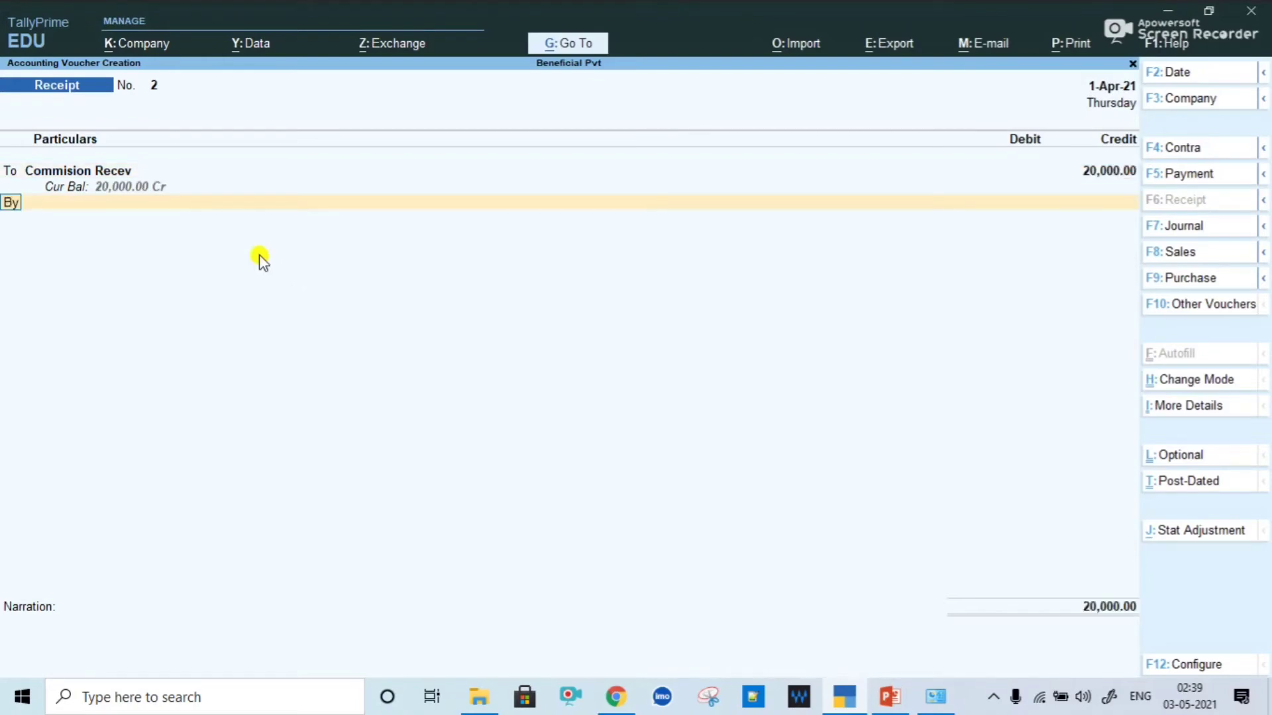
# Step: Debit Cash with 20,000, leave the narration empty and save the commission receipt voucher
pyautogui.press('Return')
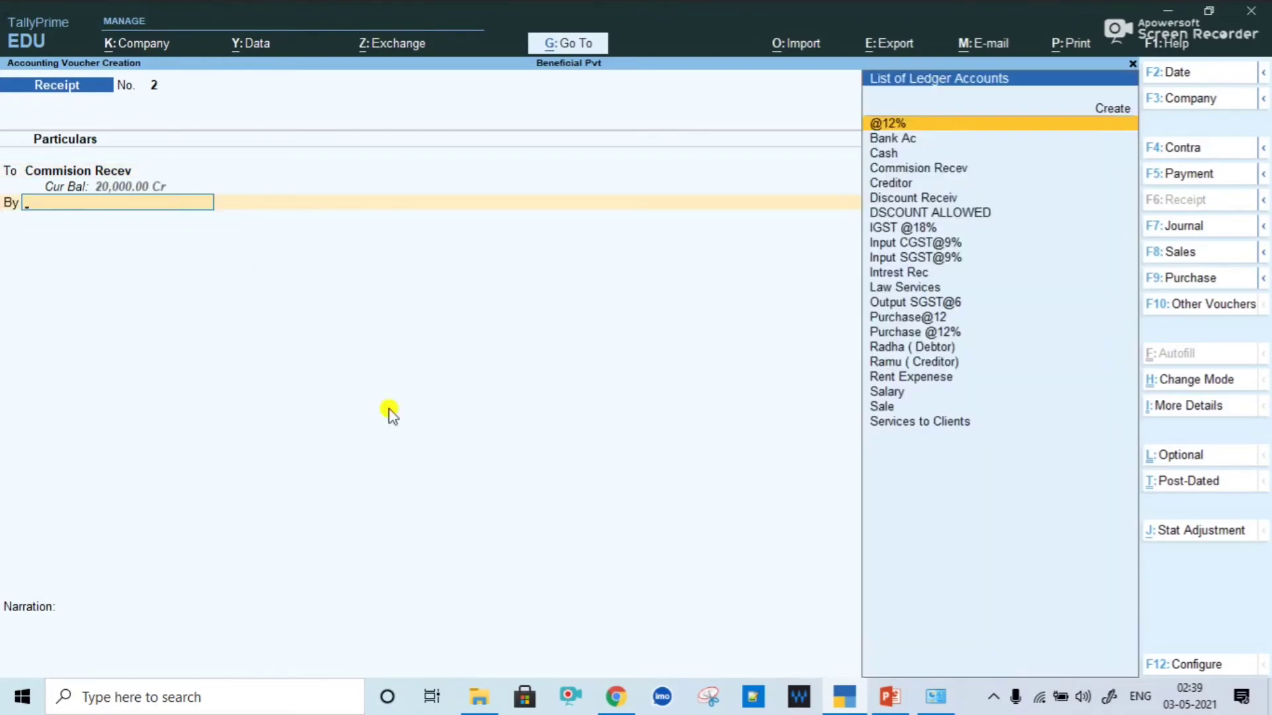
pyautogui.press('Down')
pyautogui.press('Down')
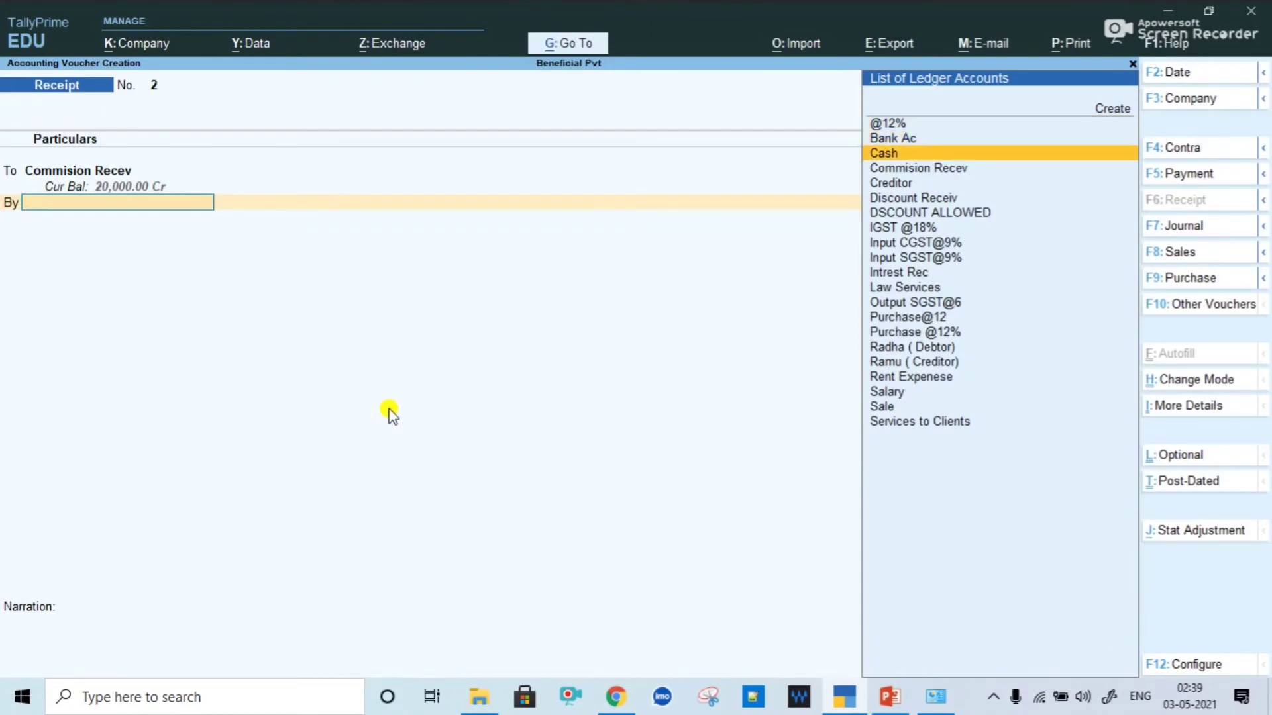
pyautogui.press('Return')
pyautogui.press('Return')
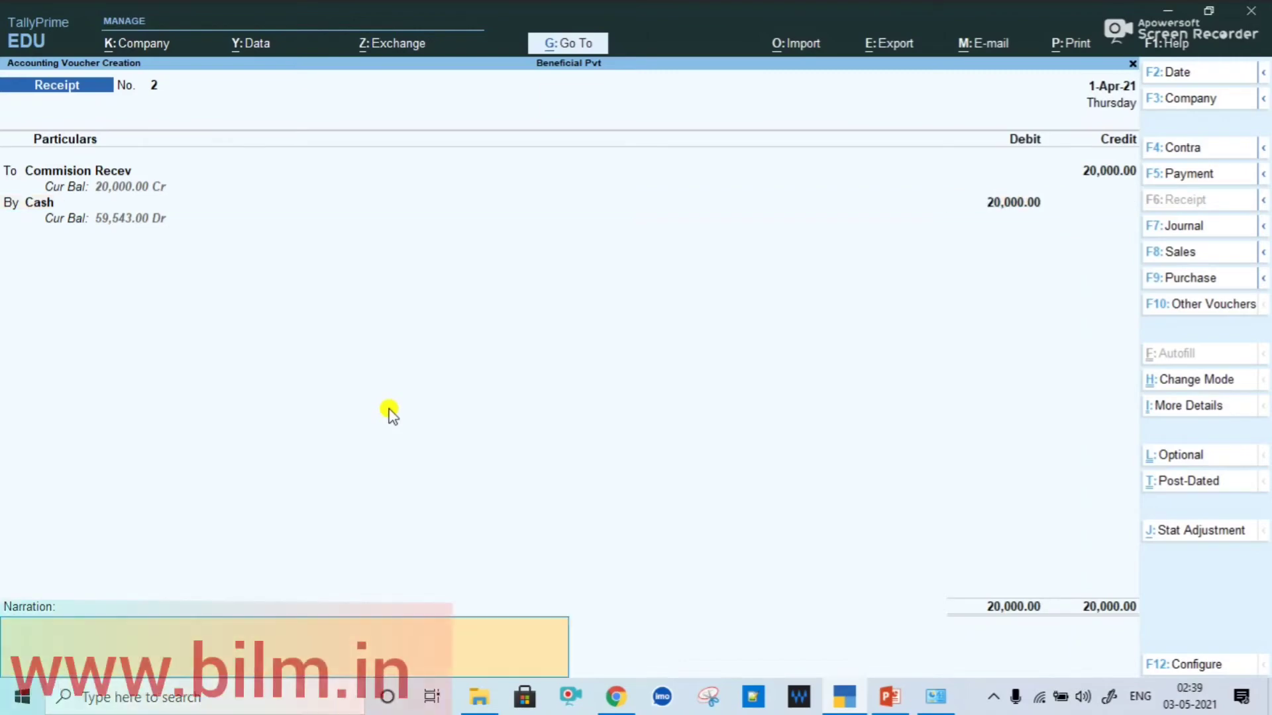
pyautogui.press('Return')
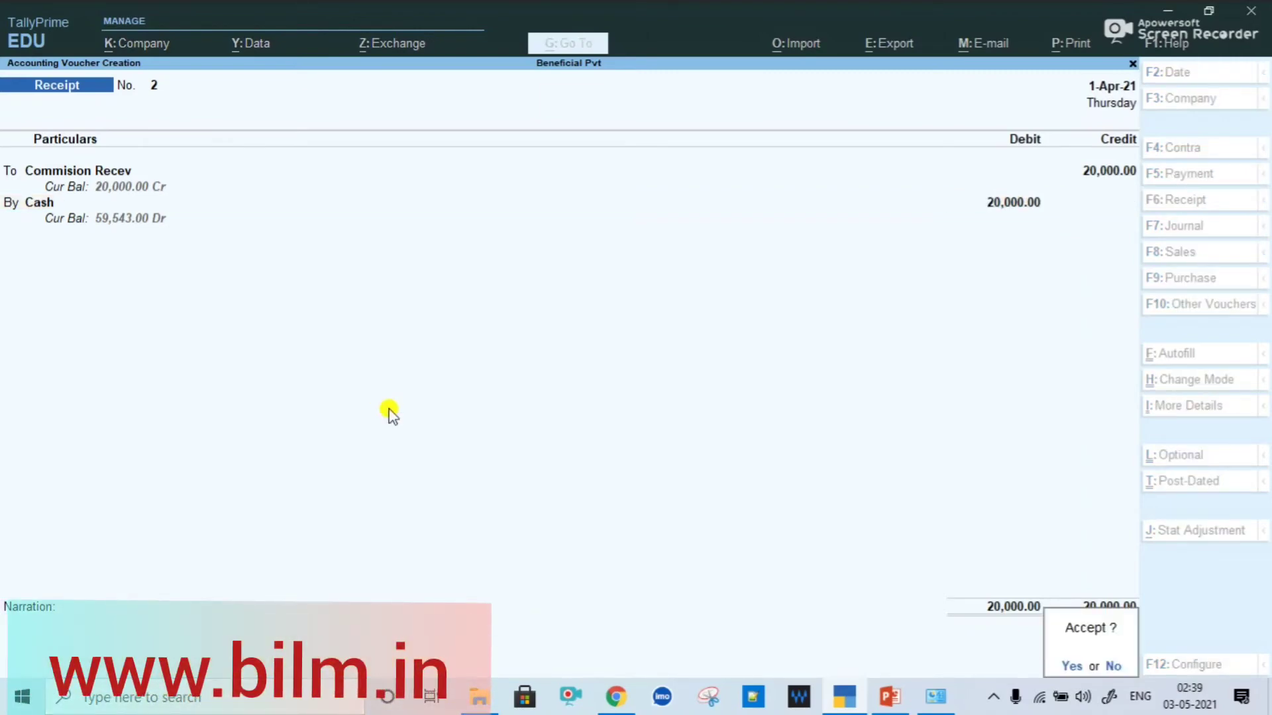
pyautogui.press('Return')
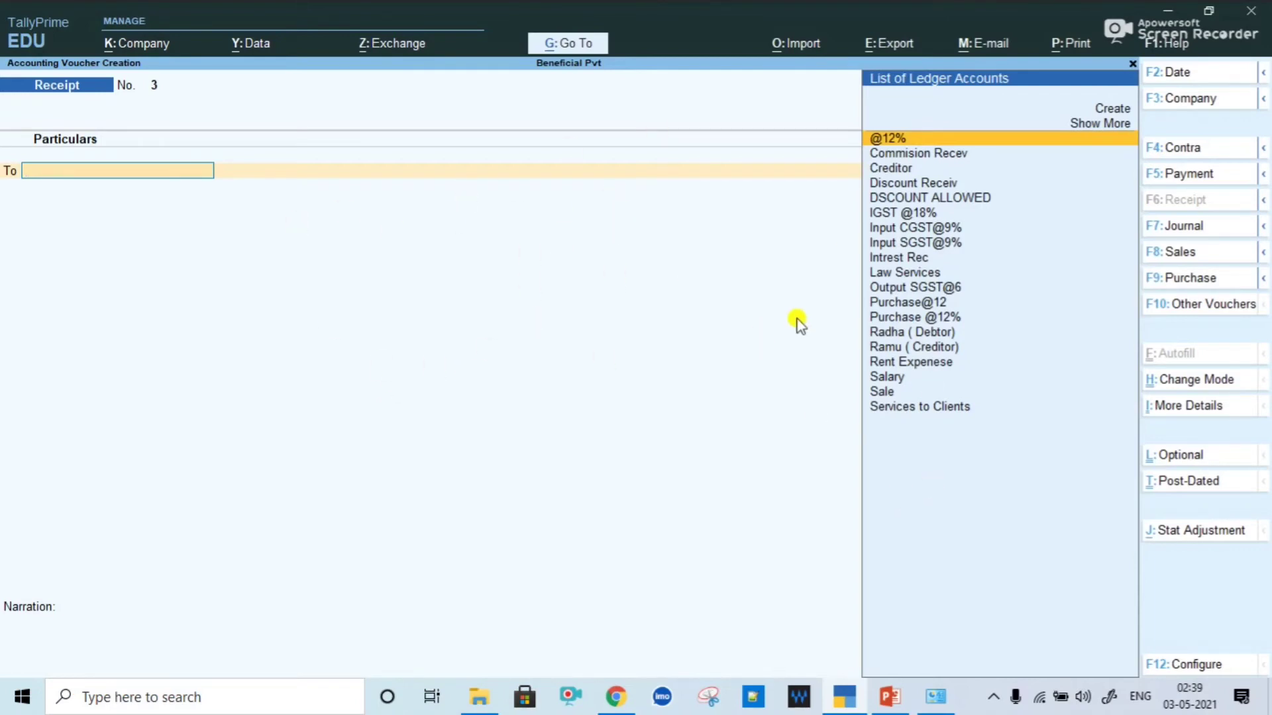
# Step: Switch the new receipt voucher to single-entry mode and choose Bank Ac as its account
pyautogui.click(1207, 386)
pyautogui.click(481, 172)
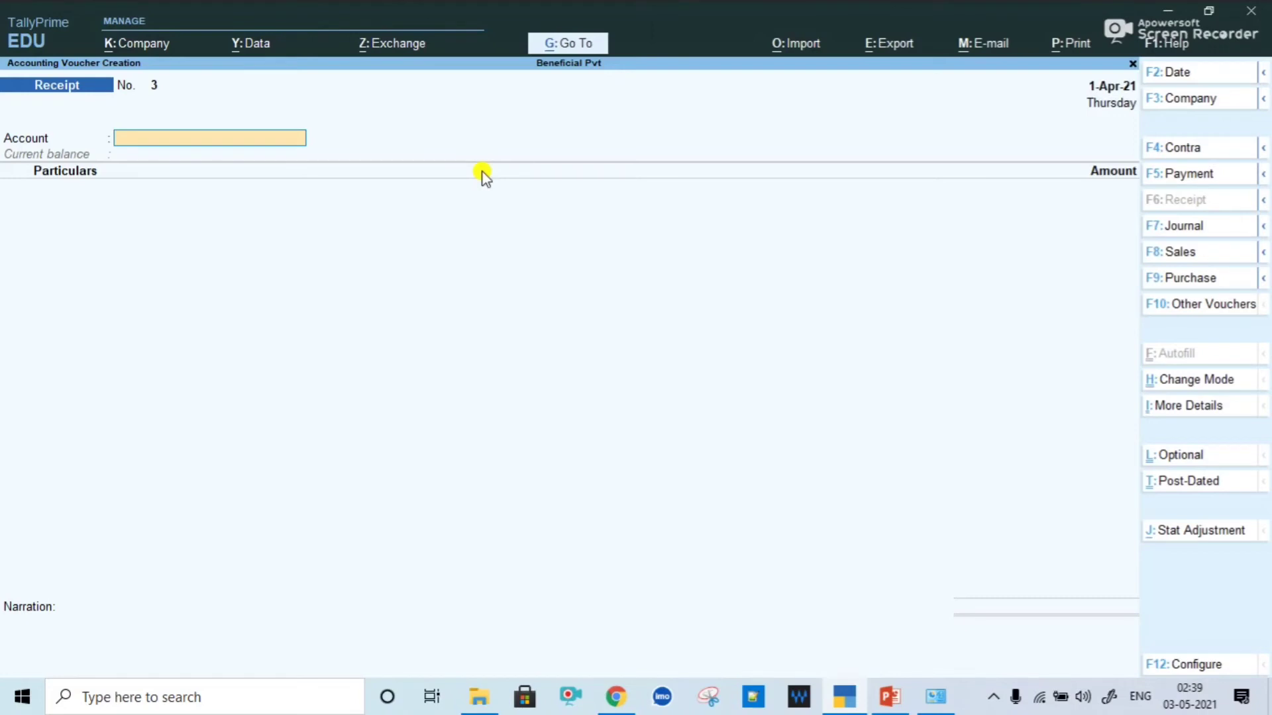
pyautogui.press('Return')
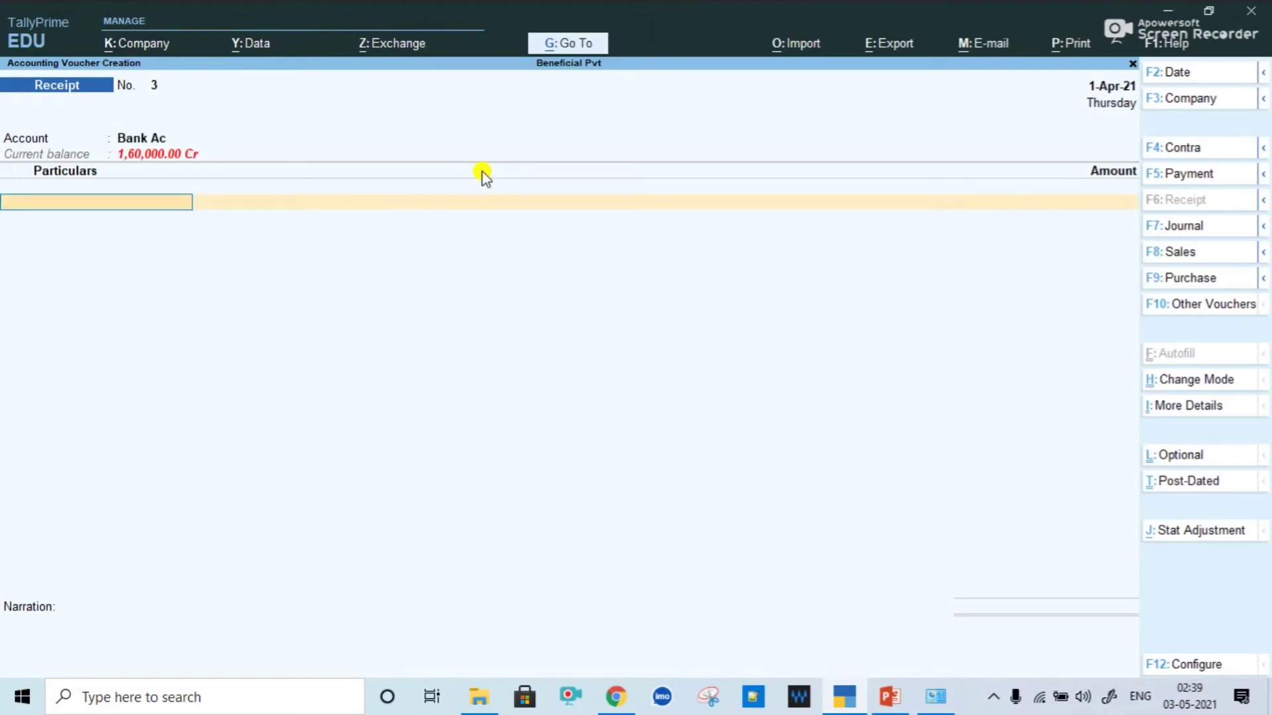
pyautogui.press('BackSpace')
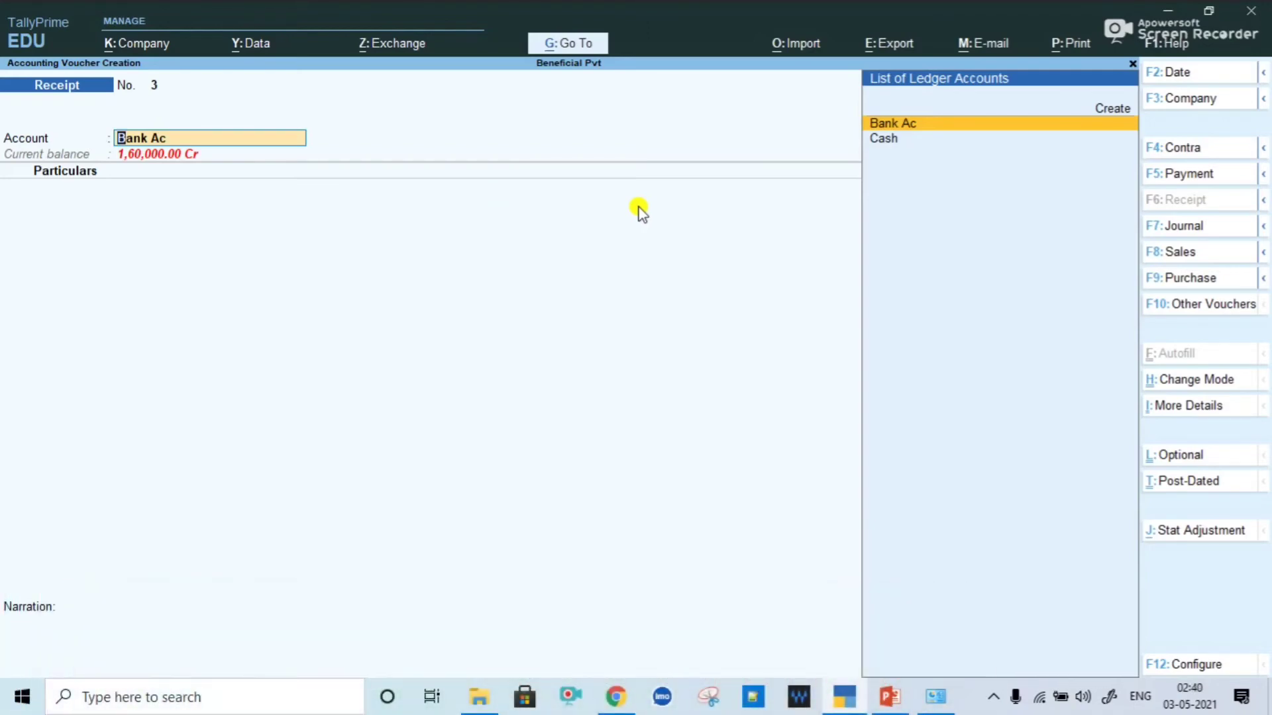
pyautogui.press('Down')
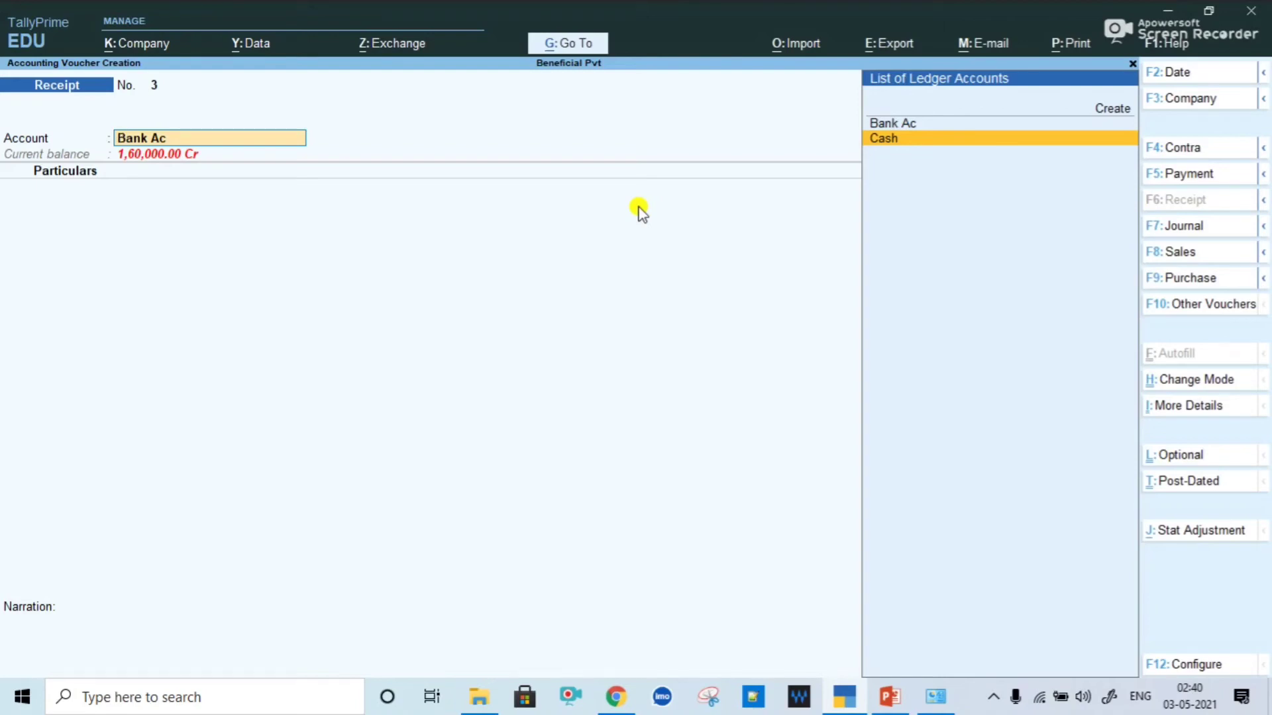
pyautogui.press('Up')
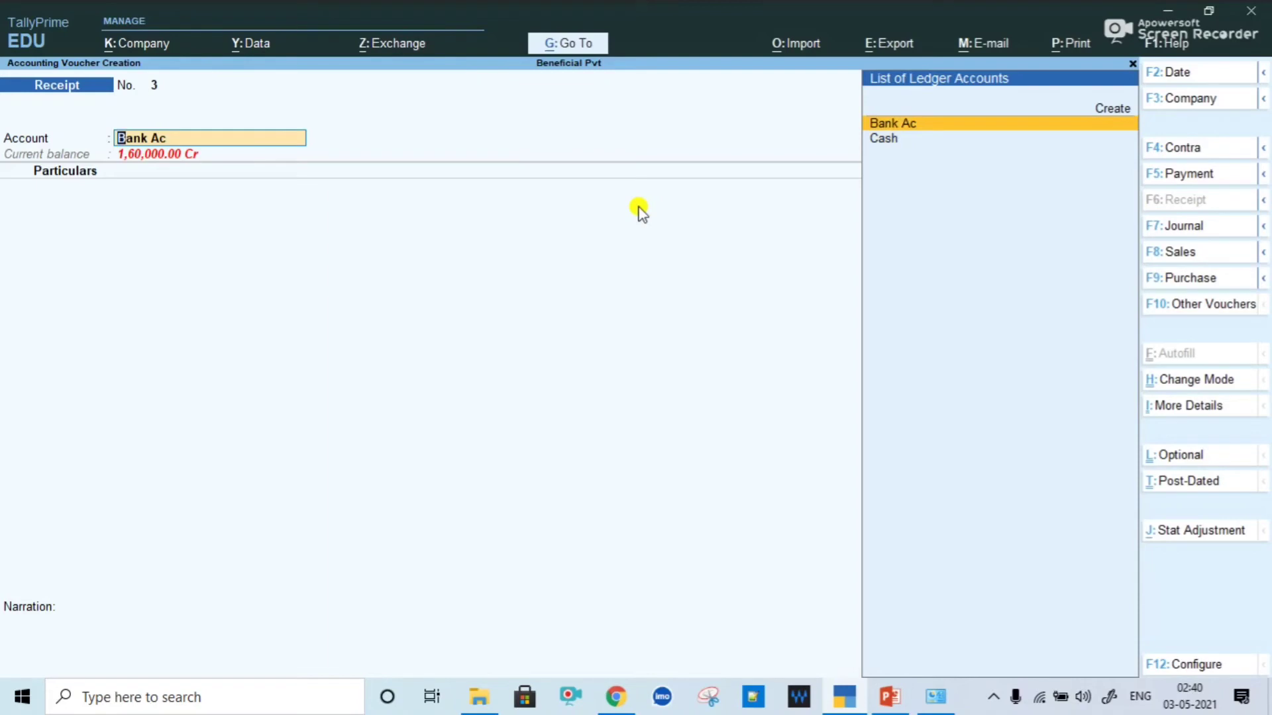
pyautogui.press('Return')
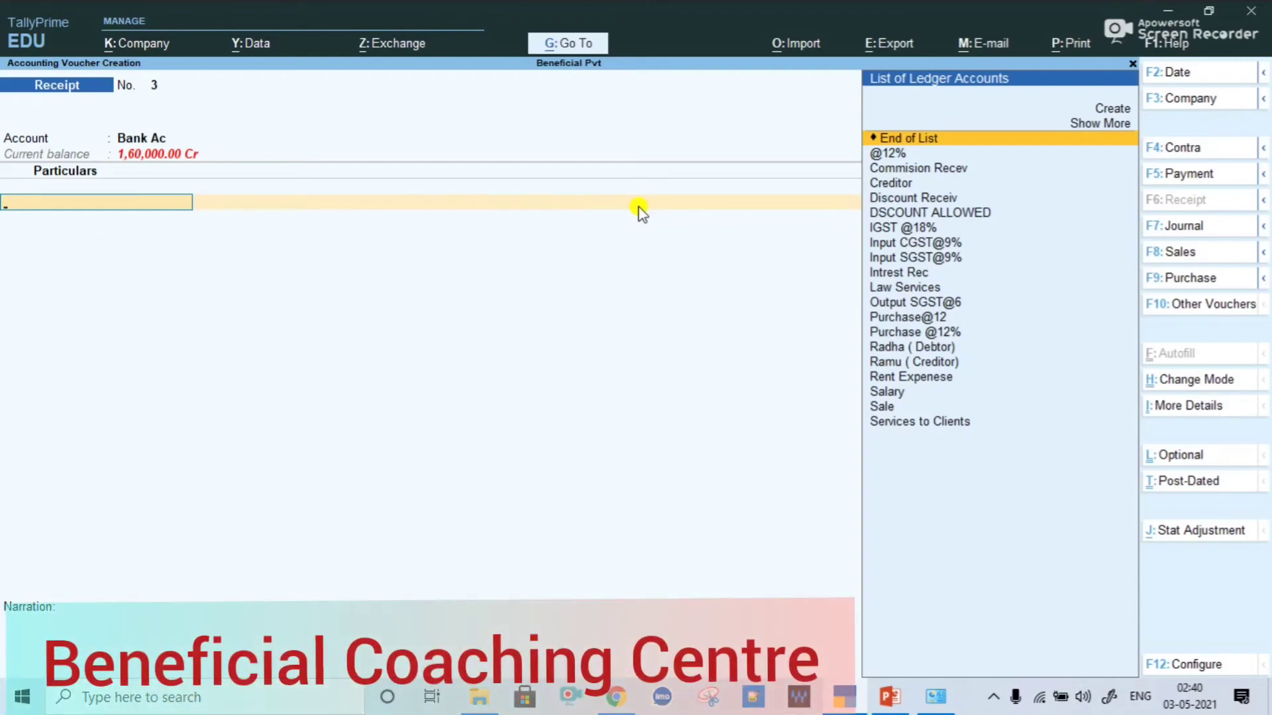
# Step: Add Commision Recev as the first particular of the receipt with an amount of 20,000
pyautogui.press('Down')
pyautogui.press('Down')
pyautogui.press('Down')
pyautogui.press('Down')
pyautogui.press('Down')
pyautogui.press('Down')
pyautogui.press('Down')
pyautogui.press('Down')
pyautogui.press('Down')
pyautogui.press('Down')
pyautogui.press('Down')
pyautogui.press('Down')
pyautogui.press('Down')
pyautogui.press('Down')
pyautogui.press('Down')
pyautogui.press('Down')
pyautogui.press('Down')
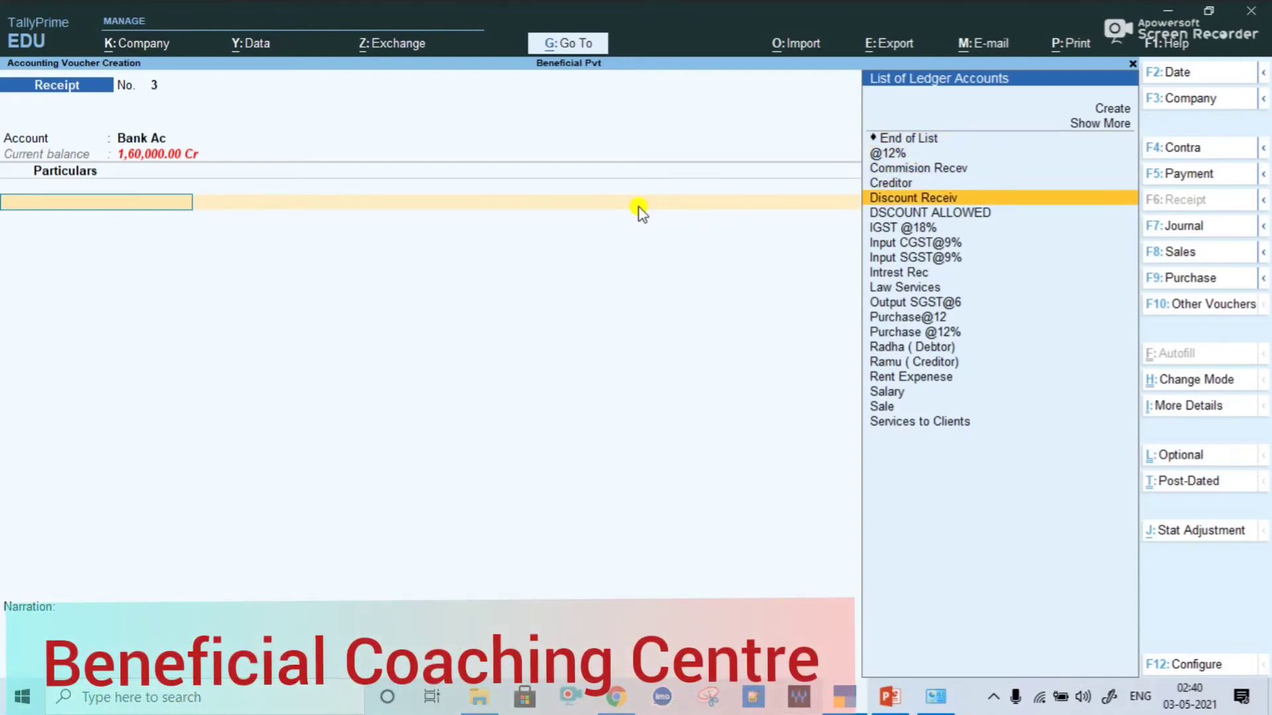
pyautogui.press('Up')
pyautogui.press('Up')
pyautogui.press('Up')
pyautogui.press('Up')
pyautogui.press('Up')
pyautogui.press('Up')
pyautogui.press('Up')
pyautogui.press('Up')
pyautogui.press('Up')
pyautogui.press('Up')
pyautogui.press('Up')
pyautogui.press('Up')
pyautogui.press('Up')
pyautogui.press('Up')
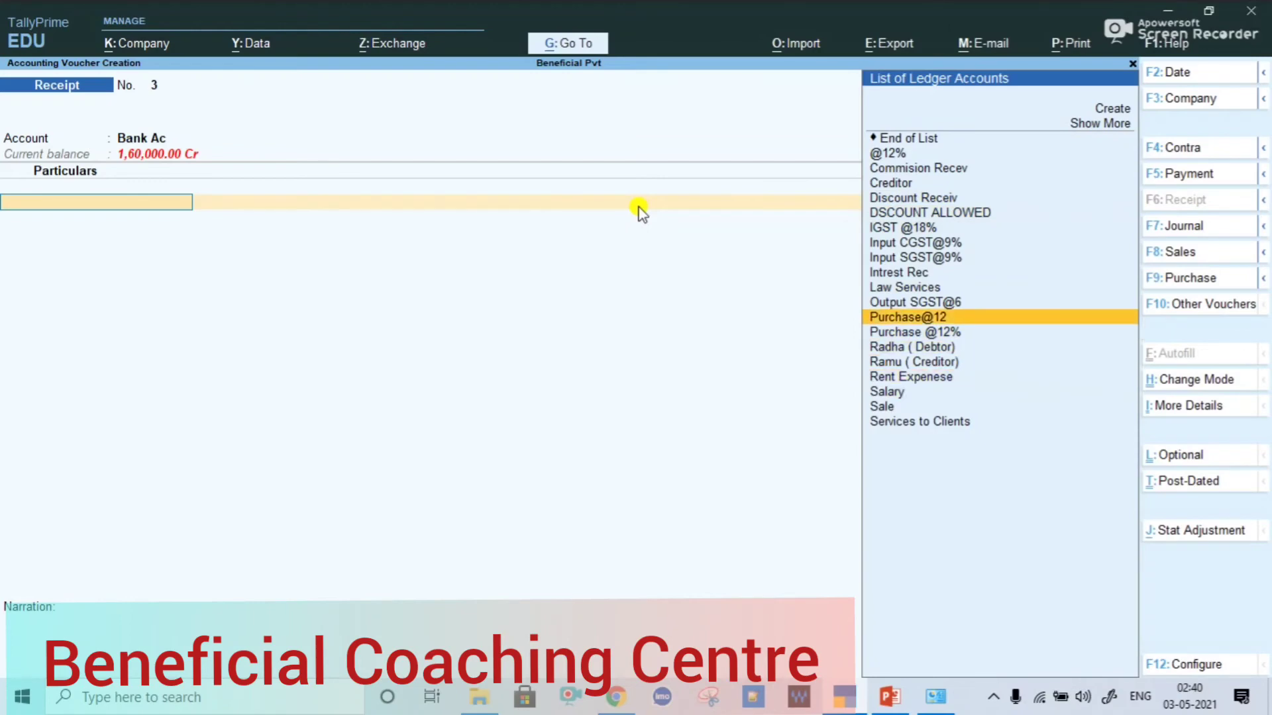
pyautogui.press('Down')
pyautogui.press('Down')
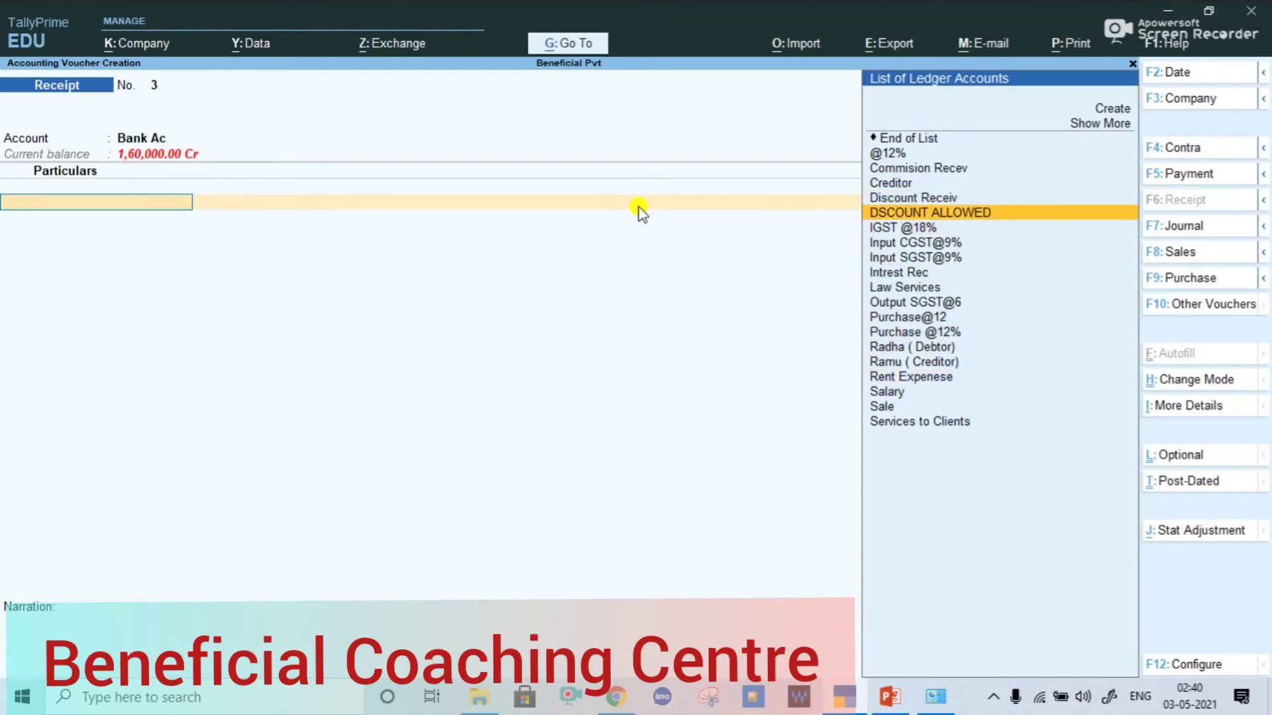
pyautogui.press('Up')
pyautogui.press('Up')
pyautogui.press('Up')
pyautogui.press('Return')
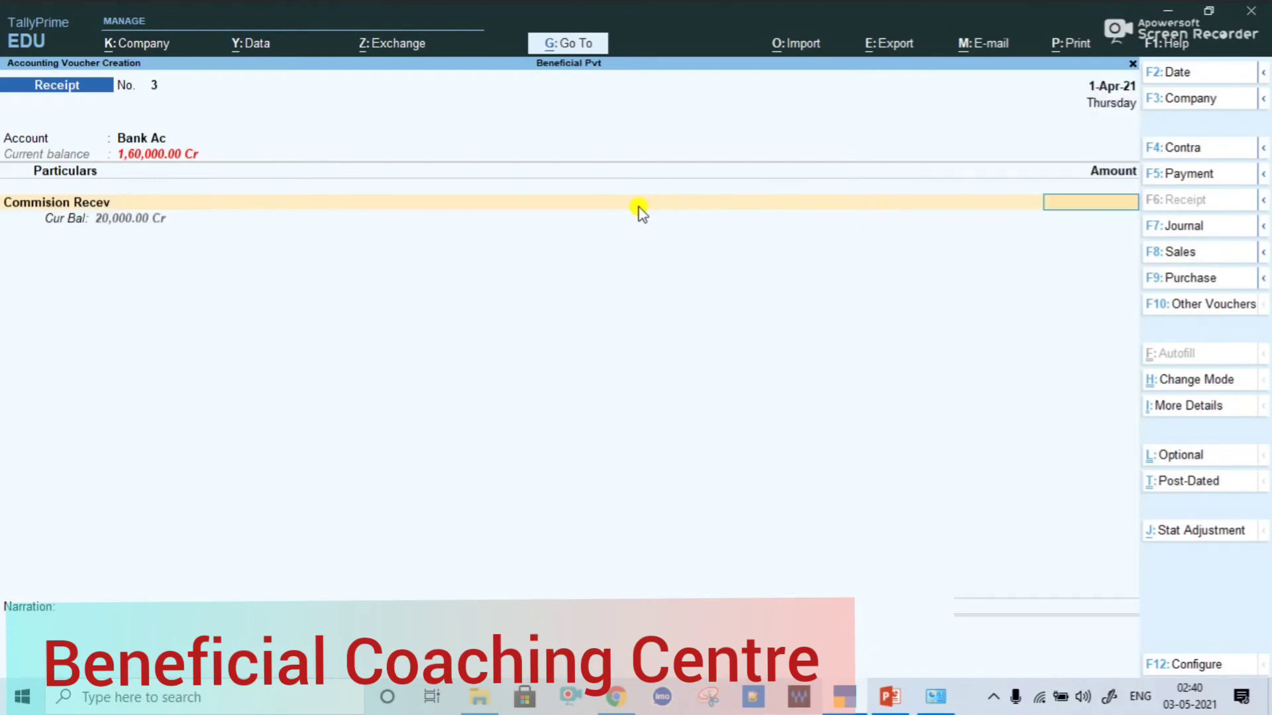
pyautogui.write('20000')
pyautogui.press('Return')
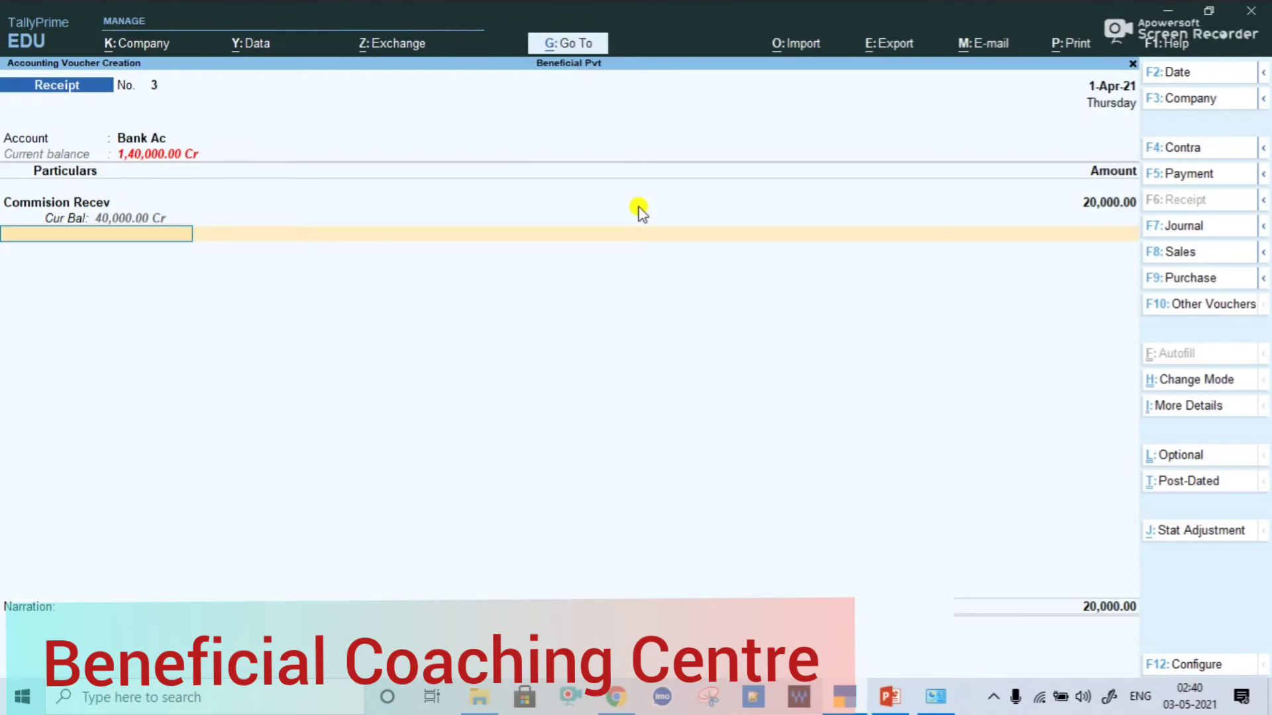
# Step: Add Intrest Rec as the second particular of the receipt with an amount of 60,000
pyautogui.press('space')
pyautogui.press('Down')
pyautogui.press('Down')
pyautogui.press('Down')
pyautogui.press('Down')
pyautogui.press('Down')
pyautogui.press('Down')
pyautogui.press('Down')
pyautogui.press('Down')
pyautogui.press('Down')
pyautogui.press('Down')
pyautogui.press('Down')
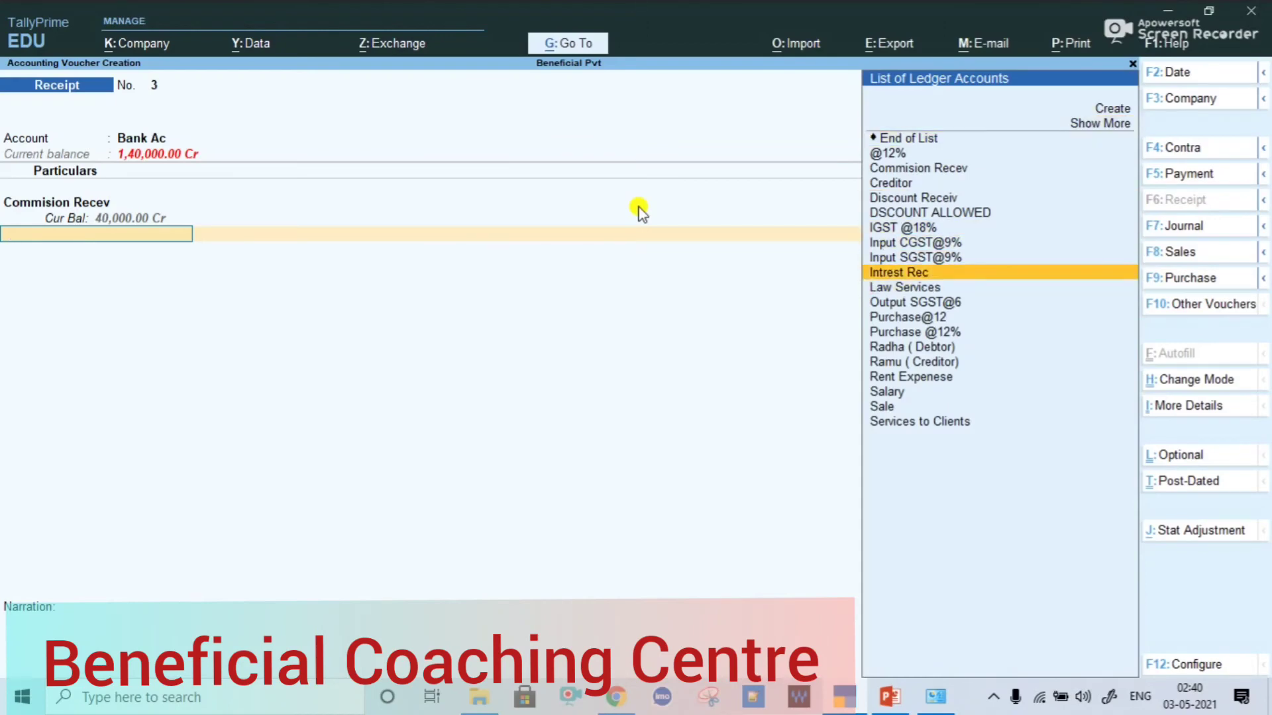
pyautogui.press('Return')
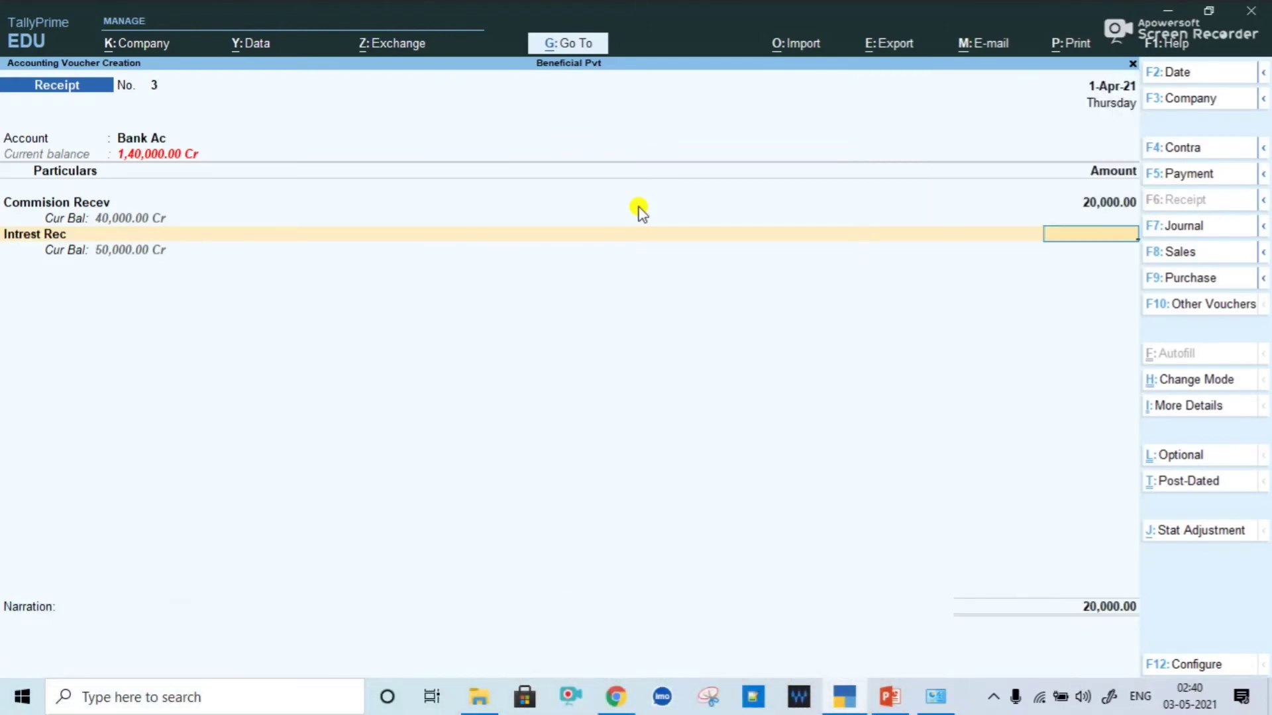
pyautogui.write('600000')
pyautogui.press('BackSpace')
pyautogui.press('Return')
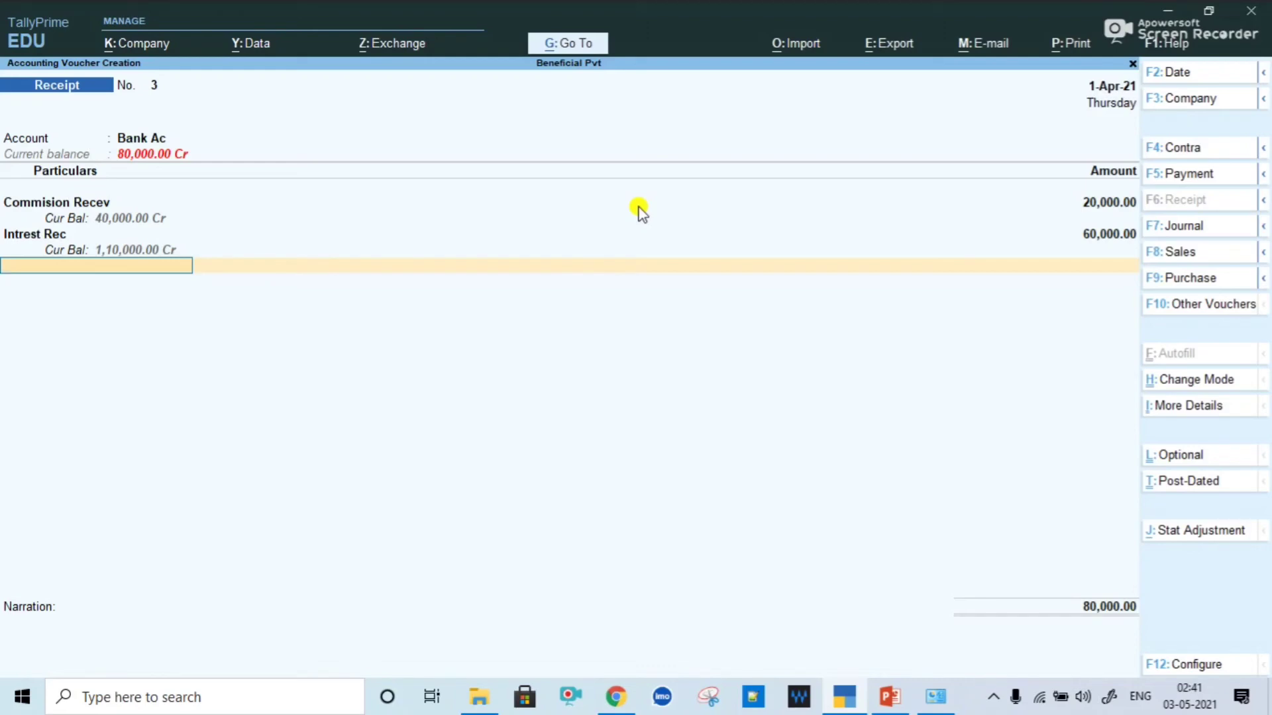
# Step: Preview the current receipt voucher for printing, zoom in to examine its particulars and amounts, and close the preview
pyautogui.hotkey('alt', 'p')
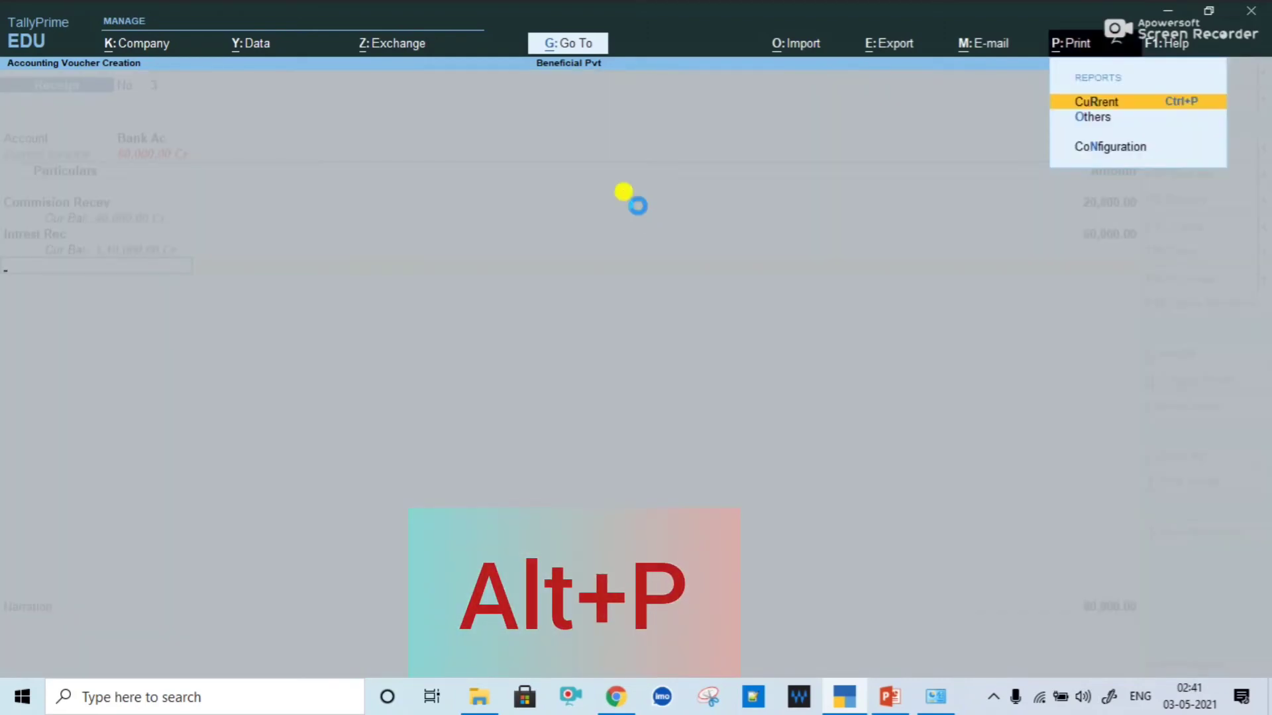
pyautogui.press('Return')
pyautogui.press('Left')
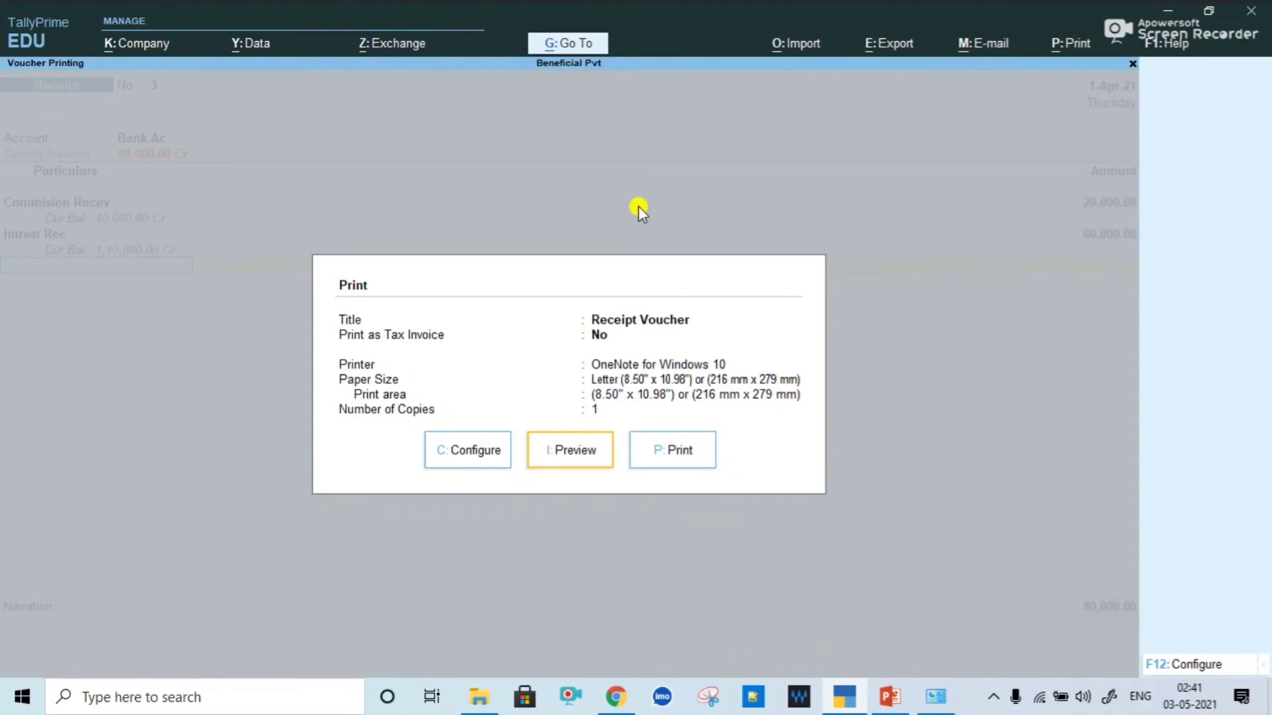
pyautogui.press('Return')
pyautogui.hotkey('alt', 'z')
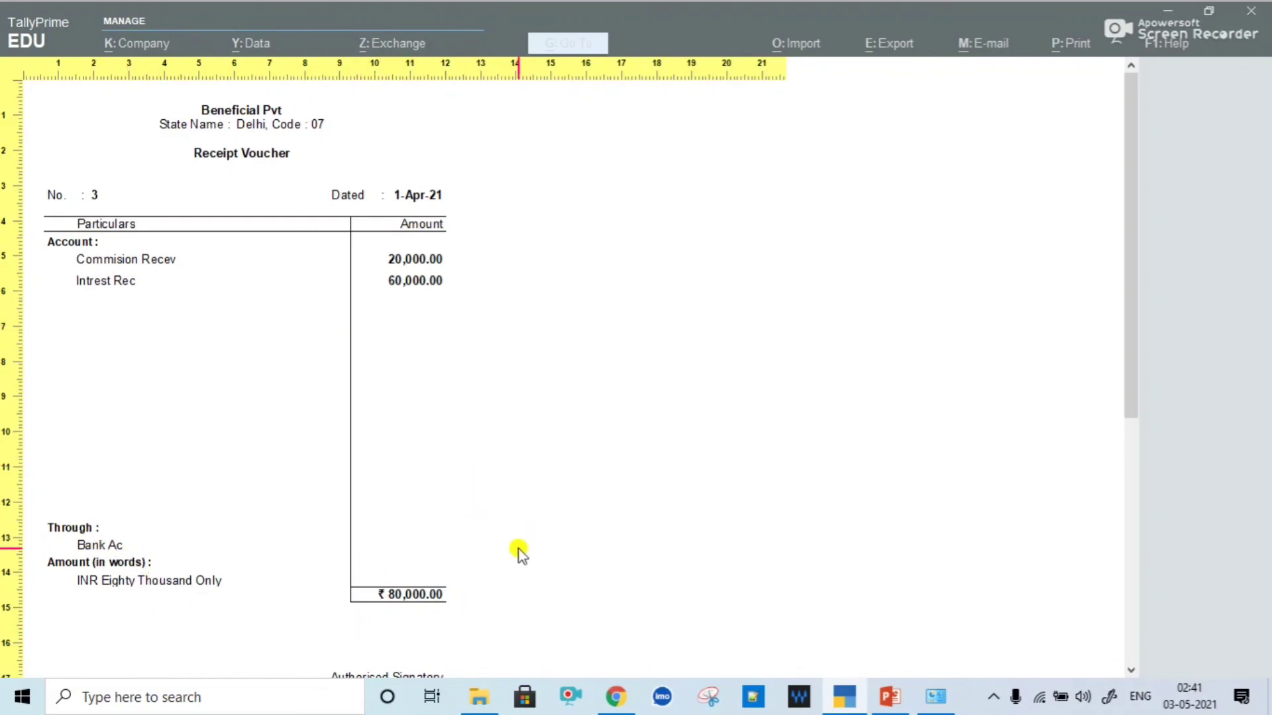
pyautogui.moveTo(1132, 272); pyautogui.dragTo(1092, 185)
pyautogui.press('Escape')
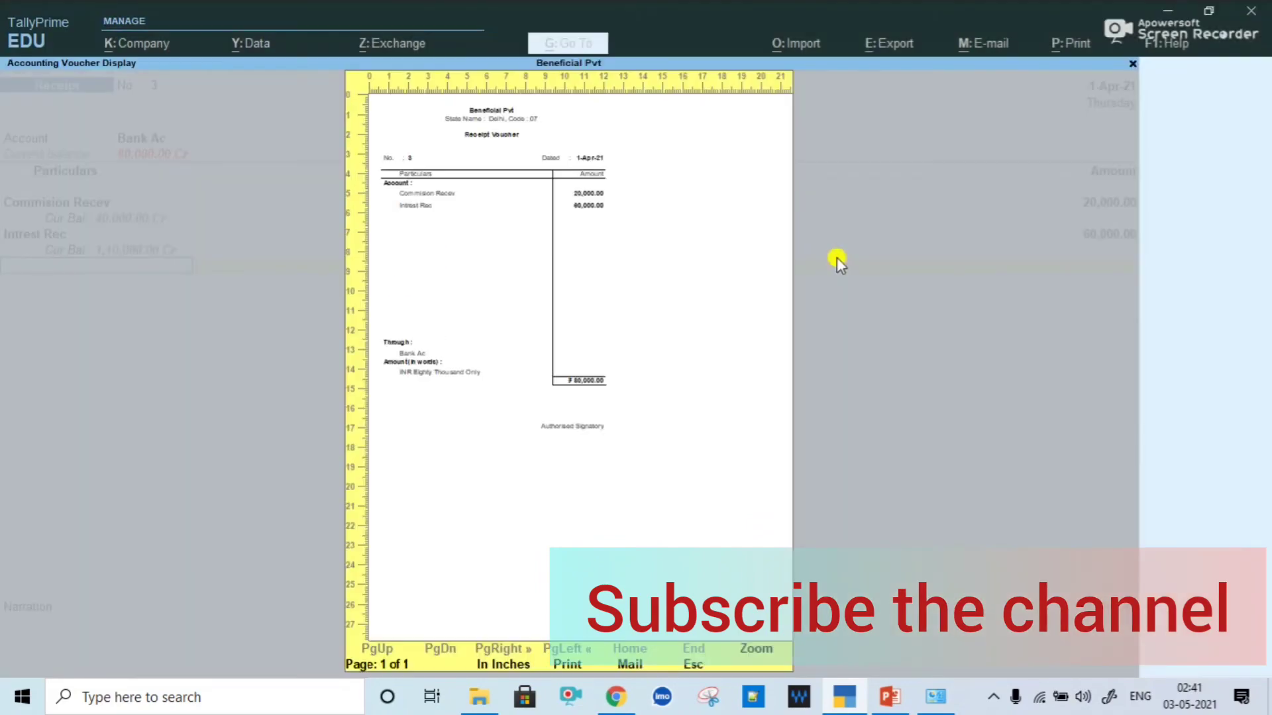
pyautogui.press('Escape')
# Step: Quit the single-entry receipt voucher without accepting it
pyautogui.press('Escape')
pyautogui.press('Return')
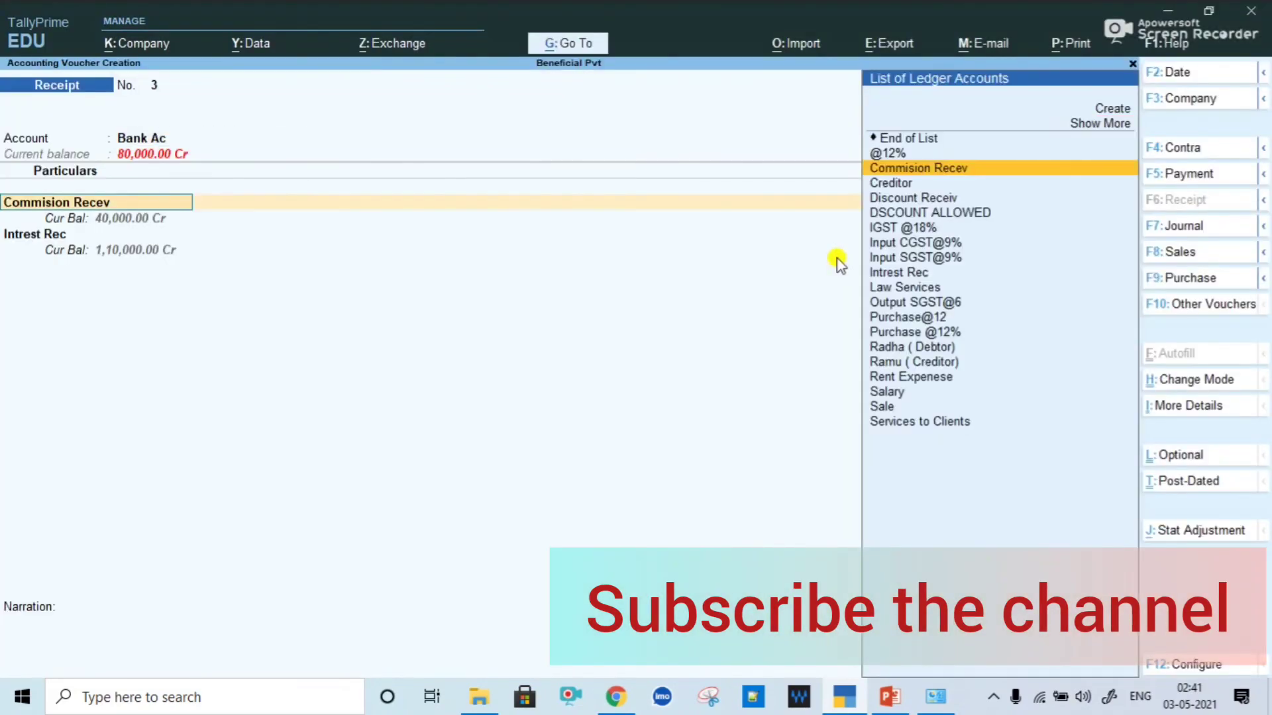
pyautogui.press('Escape')
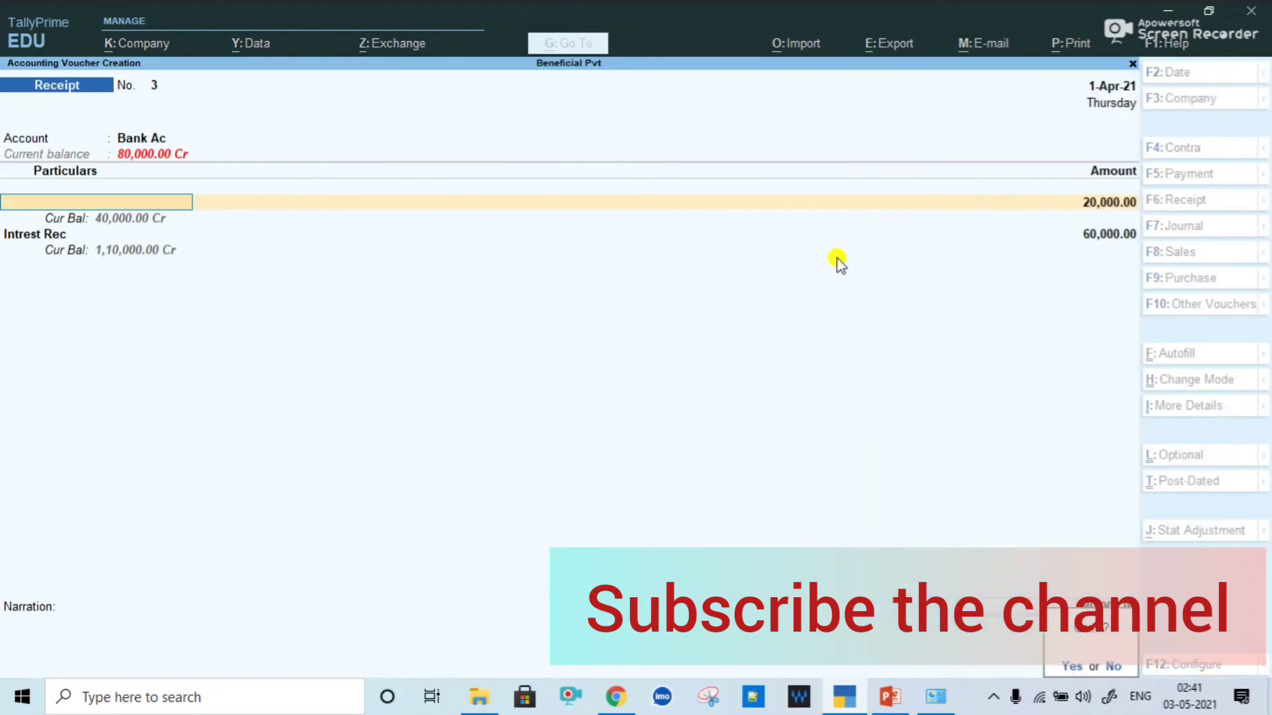